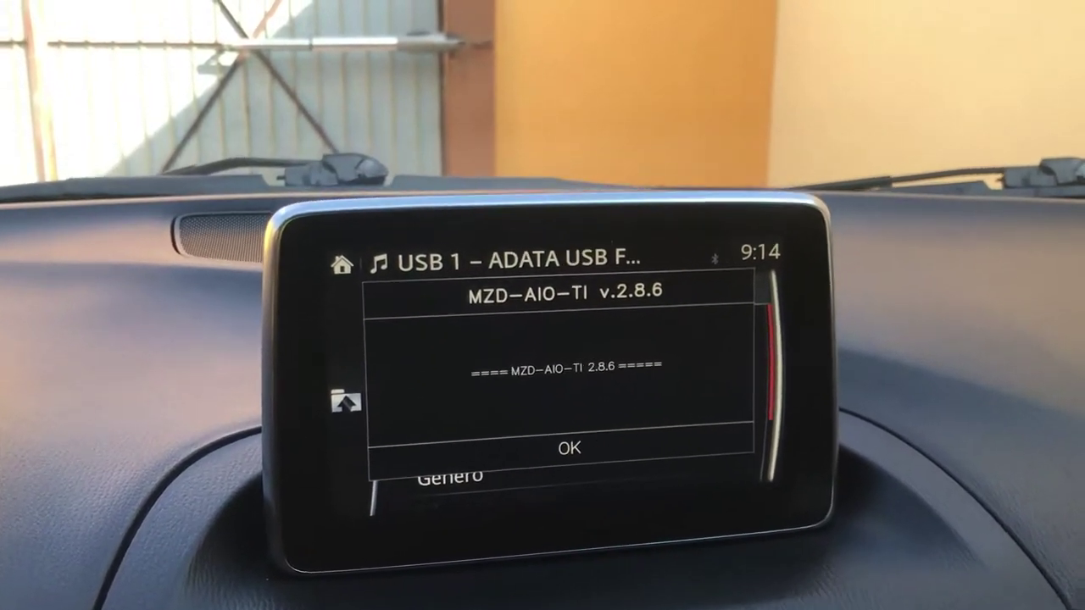
{"action": "left_click", "coordinate": [571, 445]}
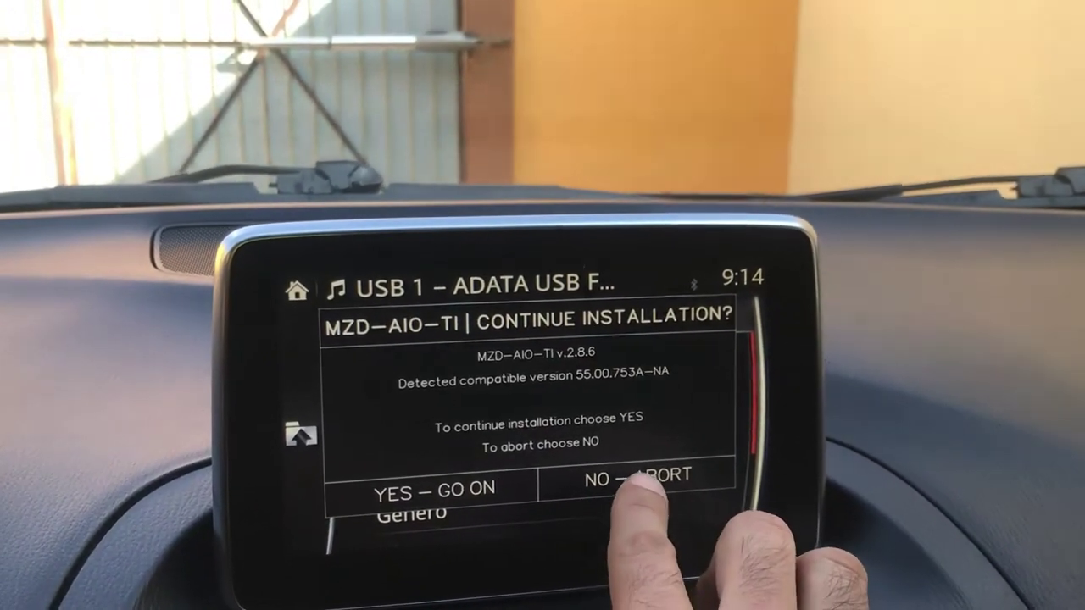
{"action": "left_click", "coordinate": [644, 478]}
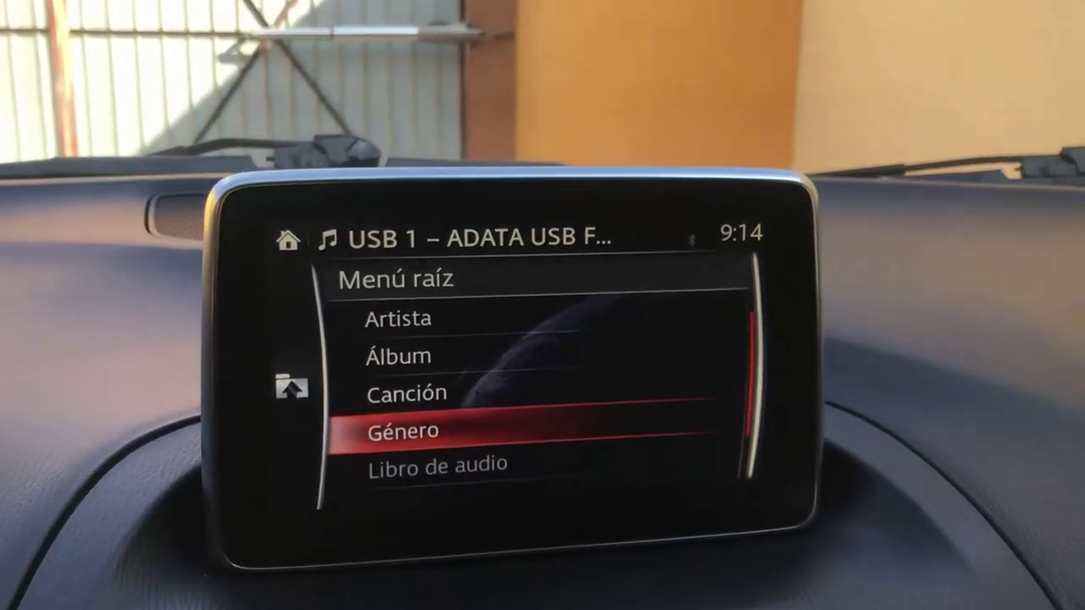
{"action": "scroll", "coordinate": [533, 382], "scroll_direction": "down", "scroll_amount": 2}
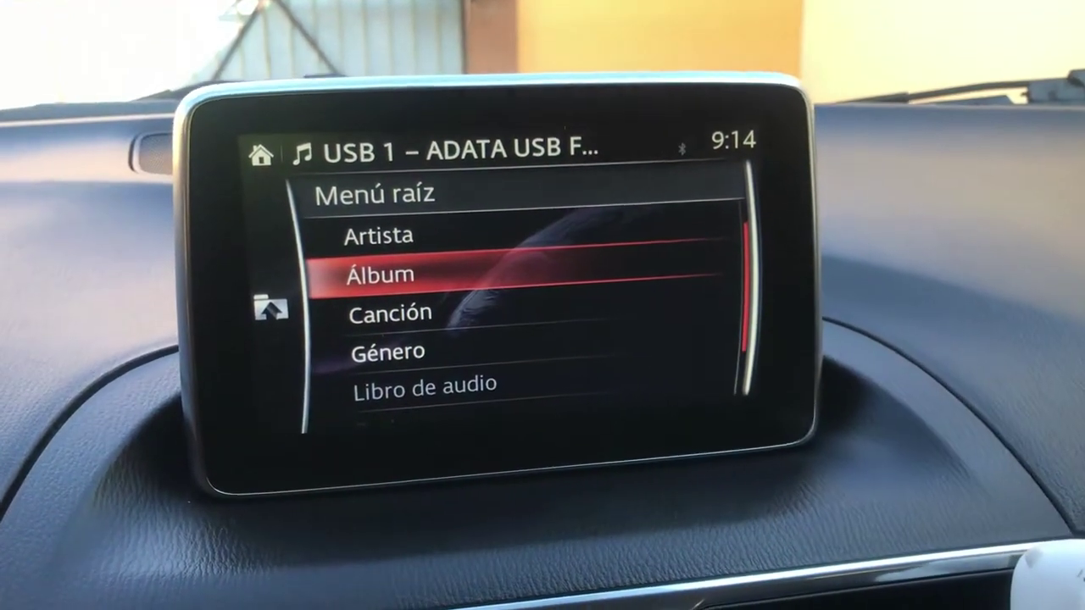
{"action": "scroll", "coordinate": [542, 356], "scroll_direction": "down", "scroll_amount": 4}
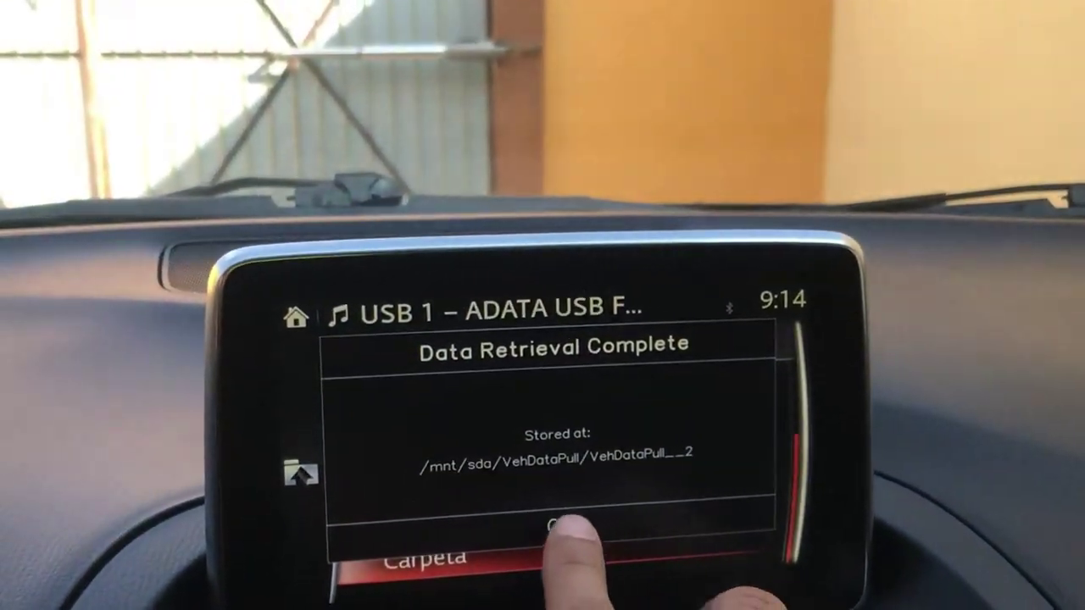
{"action": "left_click", "coordinate": [521, 363]}
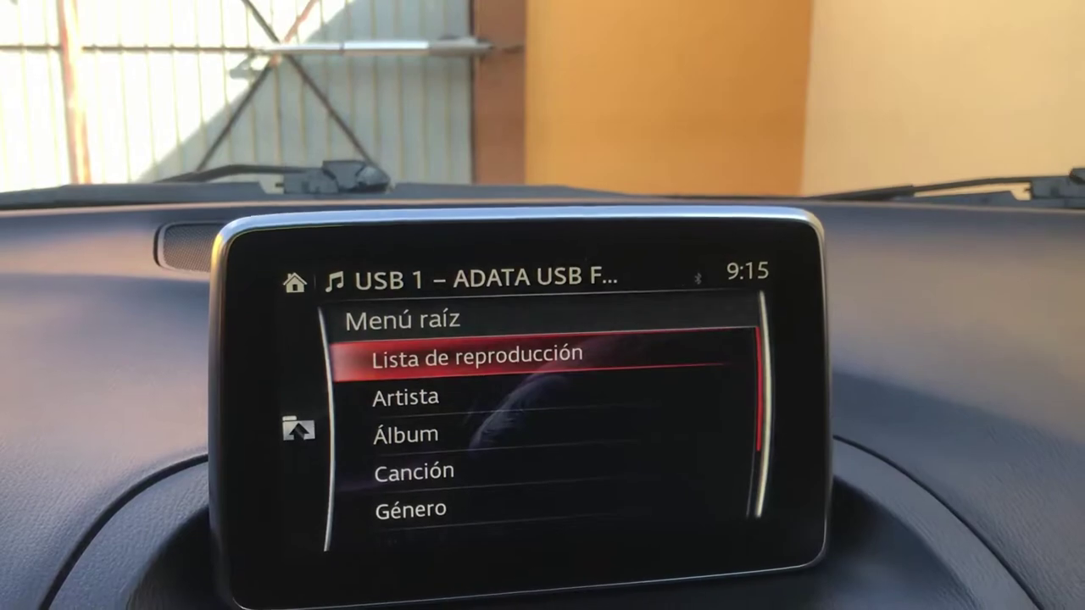
{"action": "key", "text": "Down"}
{"action": "key", "text": "Down"}
{"action": "key", "text": "Down"}
{"action": "key", "text": "Down"}
{"action": "key", "text": "Down"}
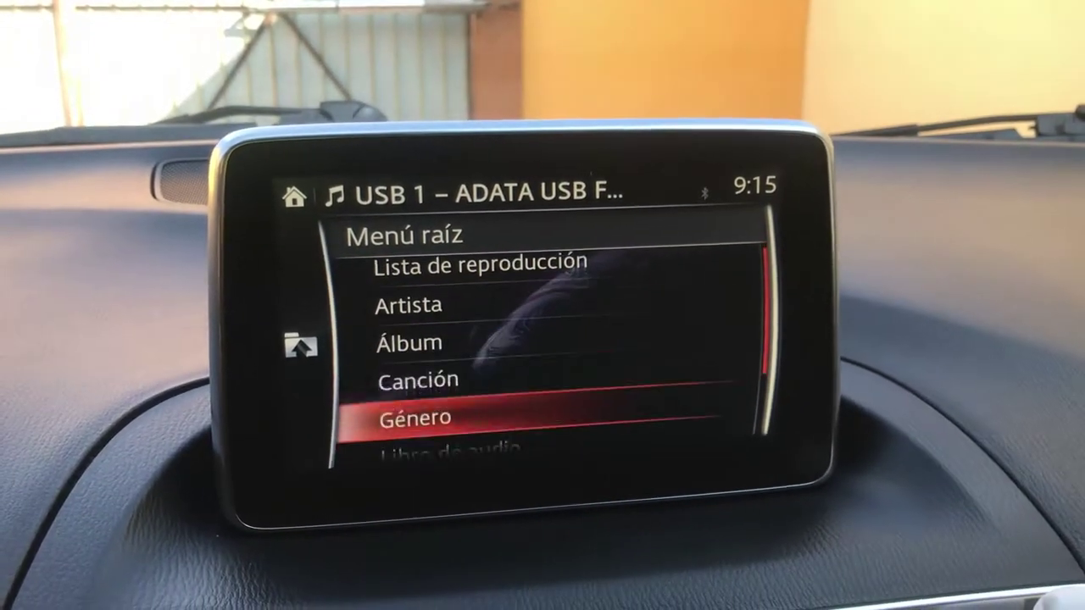
{"action": "key", "text": "Down"}
{"action": "key", "text": "Down"}
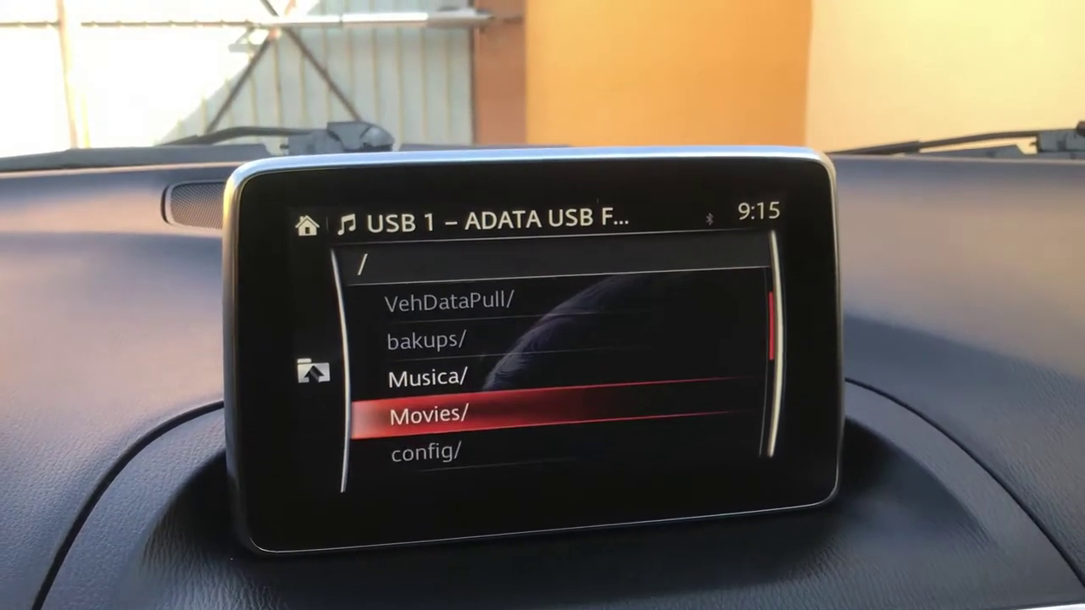
{"action": "key", "text": "Return"}
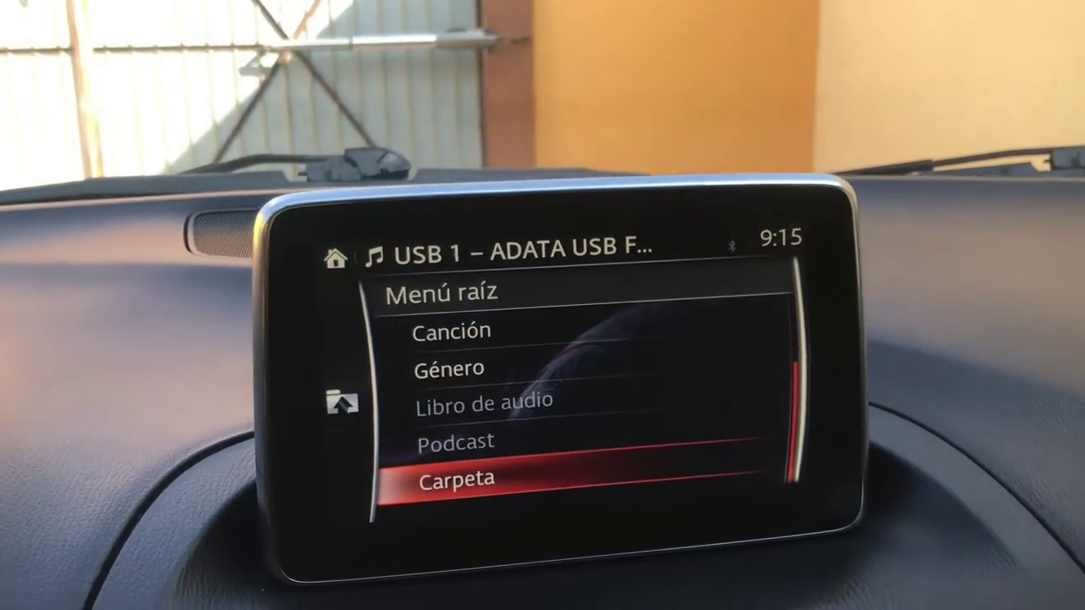
{"action": "key", "text": "Up"}
{"action": "key", "text": "Up"}
{"action": "key", "text": "Up"}
{"action": "key", "text": "Up"}
{"action": "key", "text": "Up"}
{"action": "key", "text": "Up"}
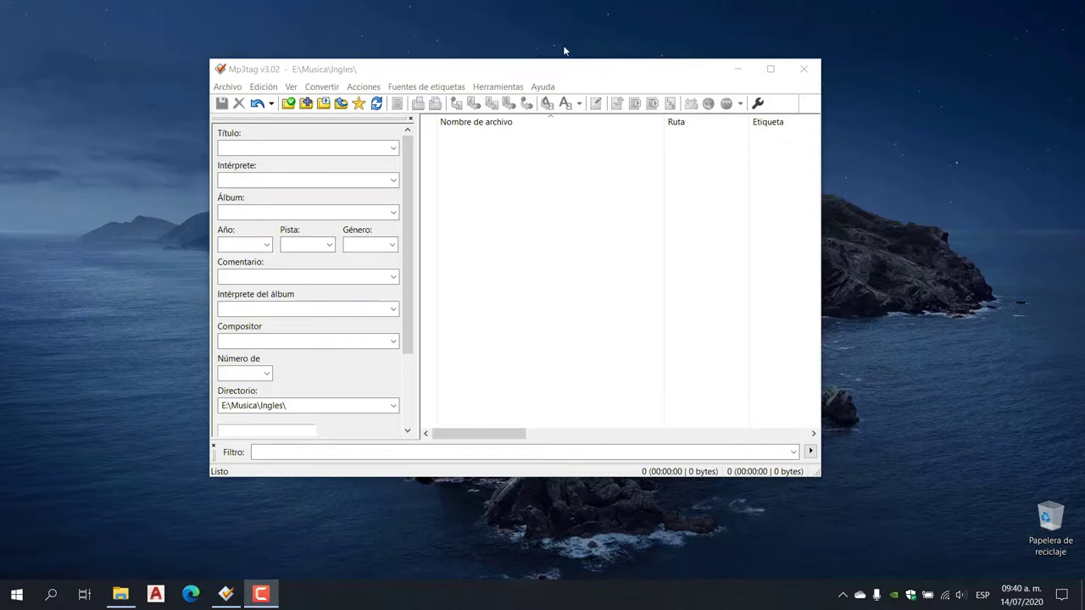
Load the Musica Ingles folder and check the tags of "Dua Lipa - Good In Bed" and "Ava Max - Salt".
{"action": "left_click", "coordinate": [510, 71]}
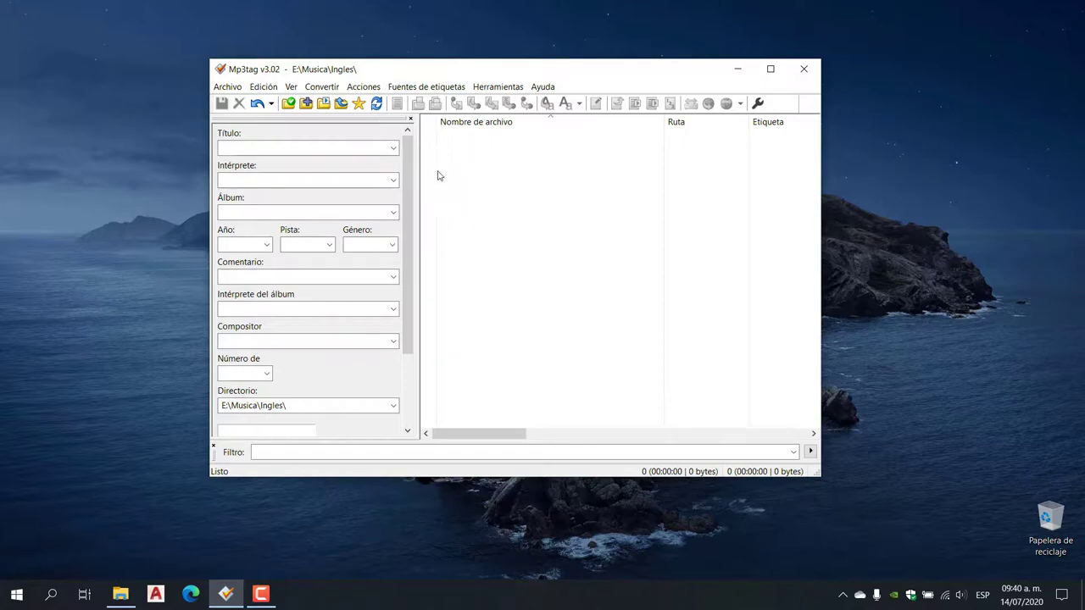
{"action": "left_click", "coordinate": [288, 147]}
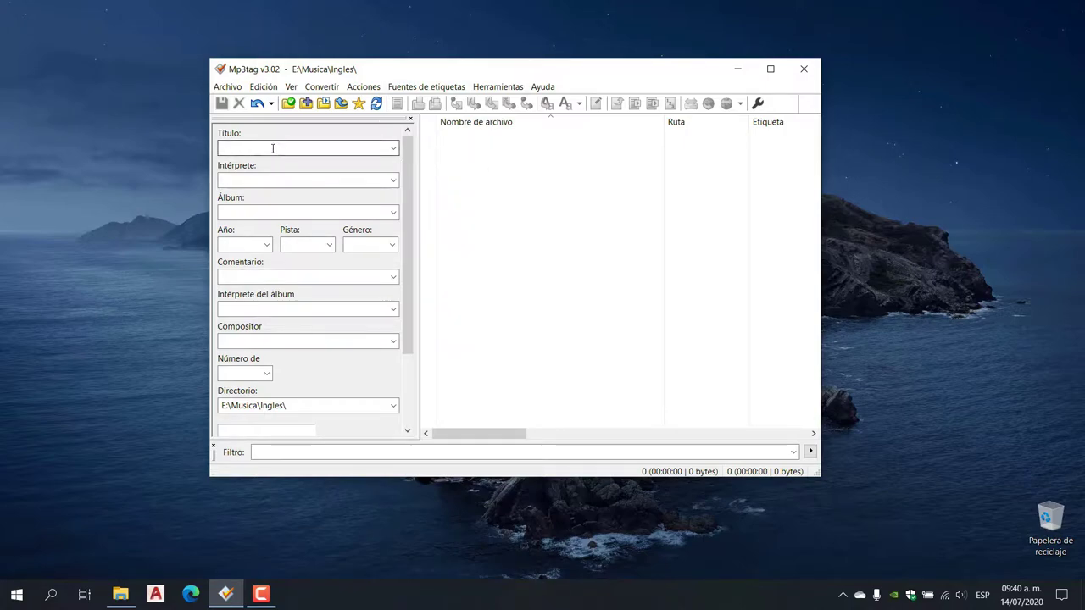
{"action": "scroll", "coordinate": [327, 380], "scroll_direction": "down", "scroll_amount": 4}
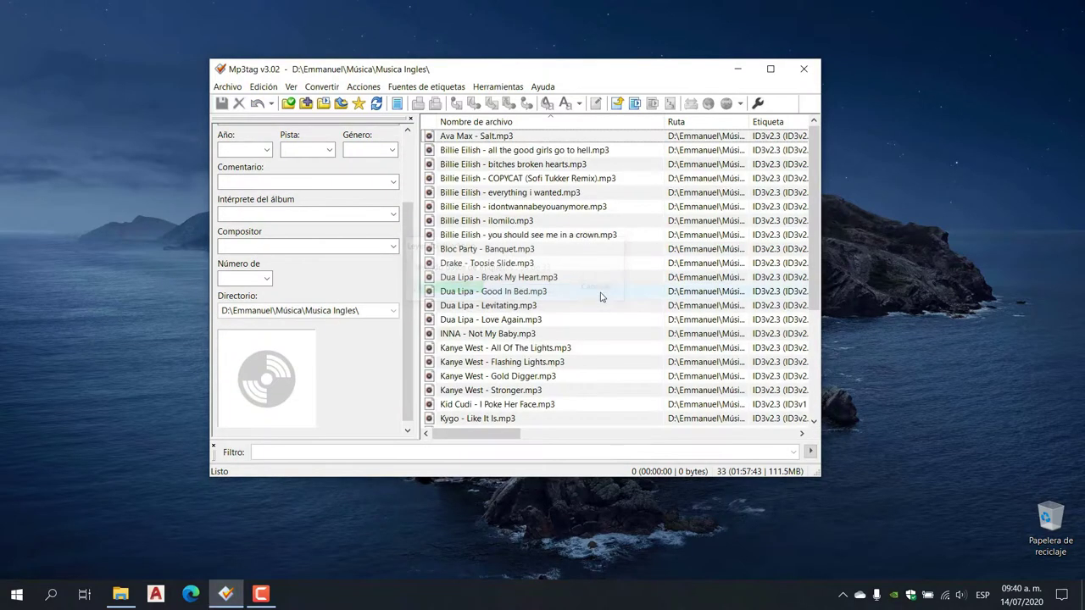
{"action": "left_click", "coordinate": [601, 292]}
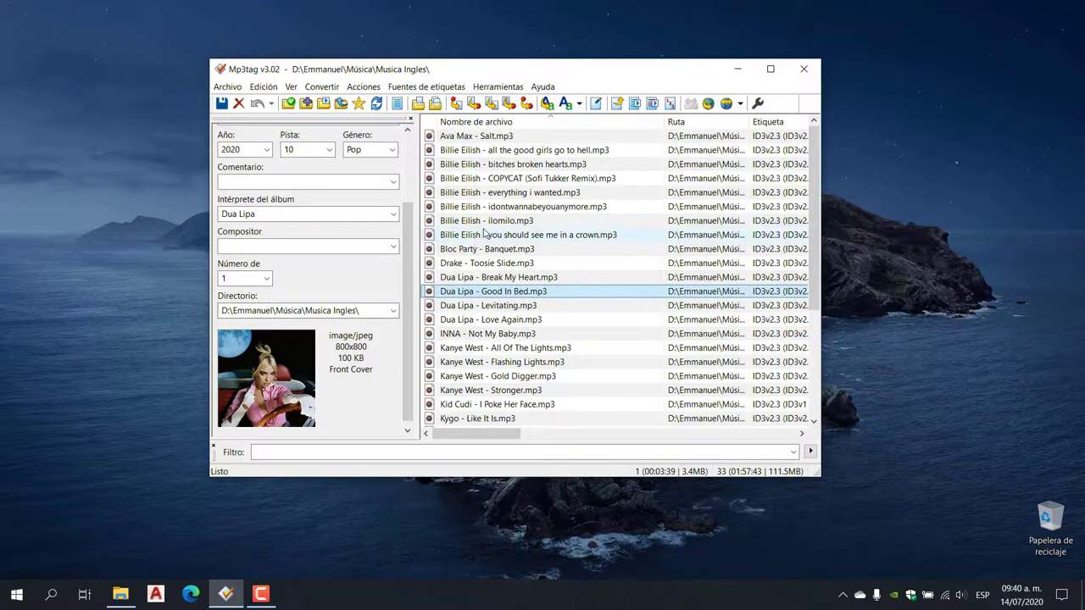
{"action": "left_click", "coordinate": [446, 141]}
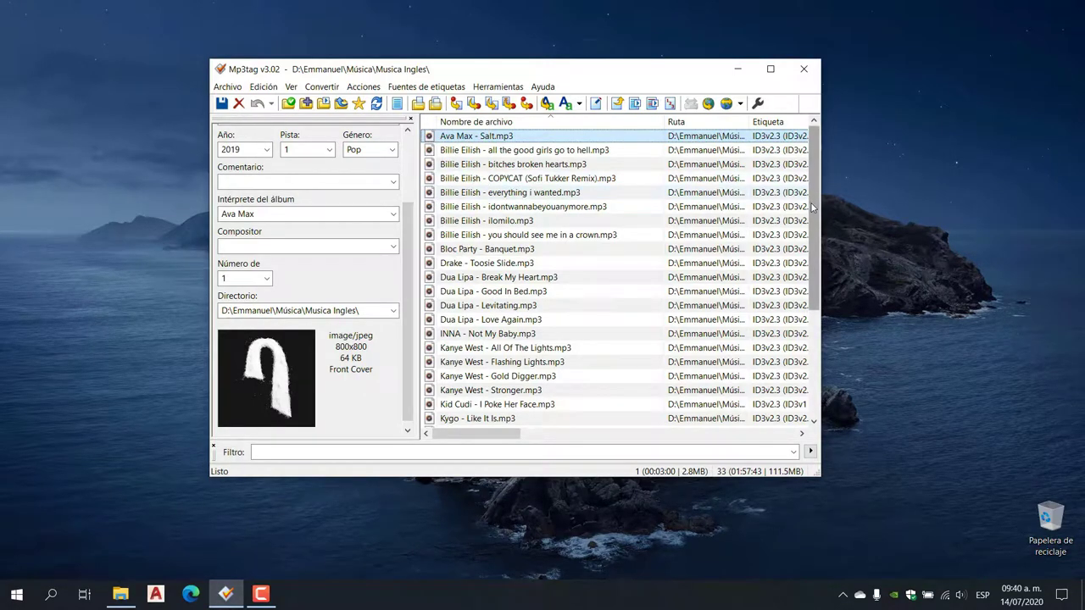
Select all the loaded Musica Ingles songs and remove them from the file list.
{"action": "left_click_drag", "start_coordinate": [812, 199], "coordinate": [812, 302]}
{"action": "key", "text": "ctrl+a"}
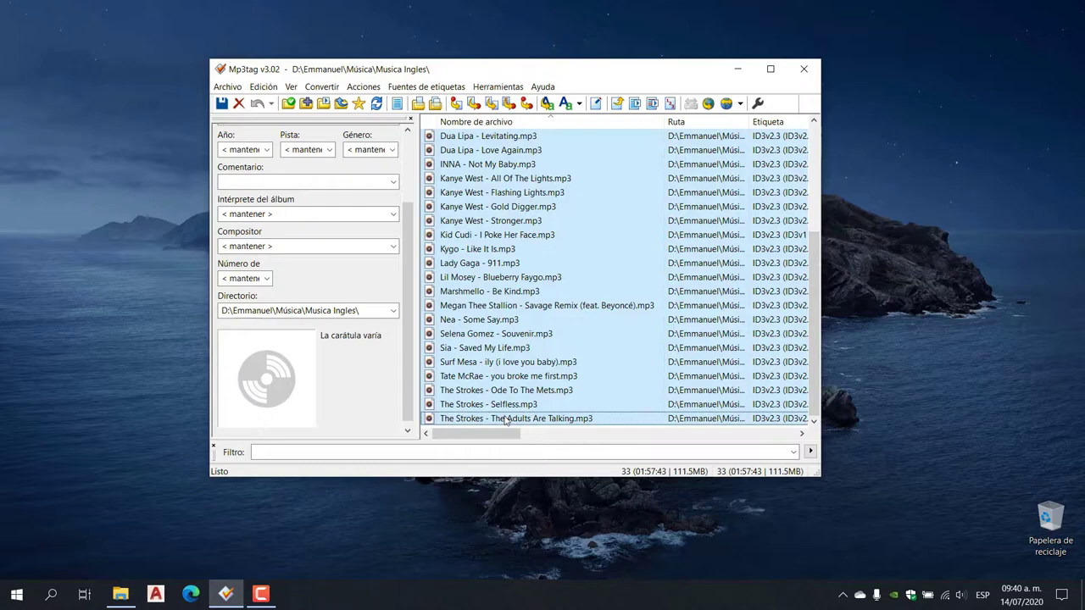
{"action": "key", "text": "Delete"}
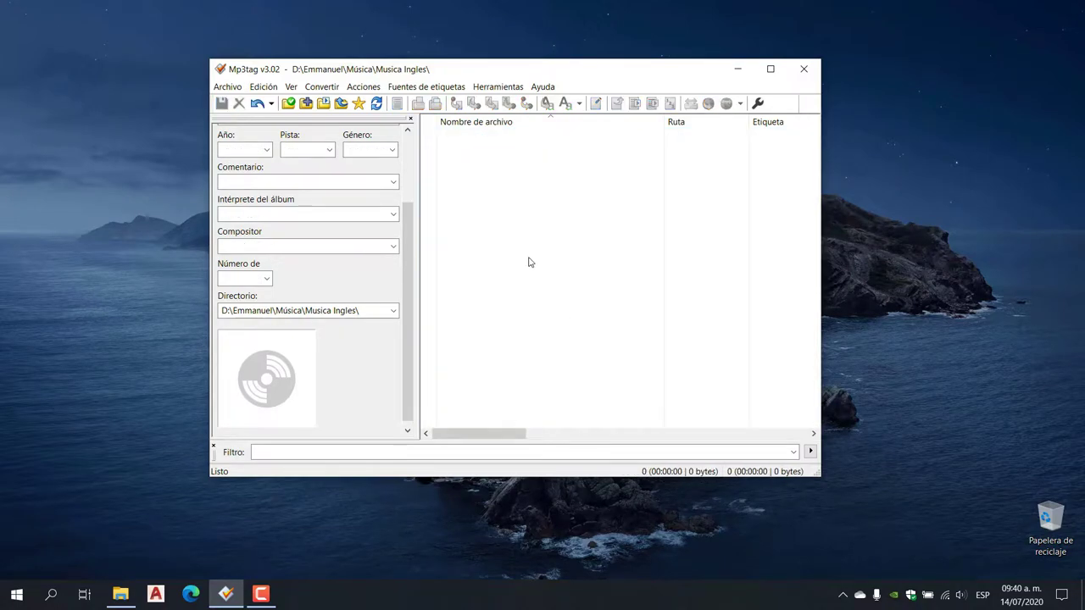
Switch to File Explorer and look through the Ingles and Rock Español folders inside Musica on the USB drive.
{"action": "left_click", "coordinate": [121, 596]}
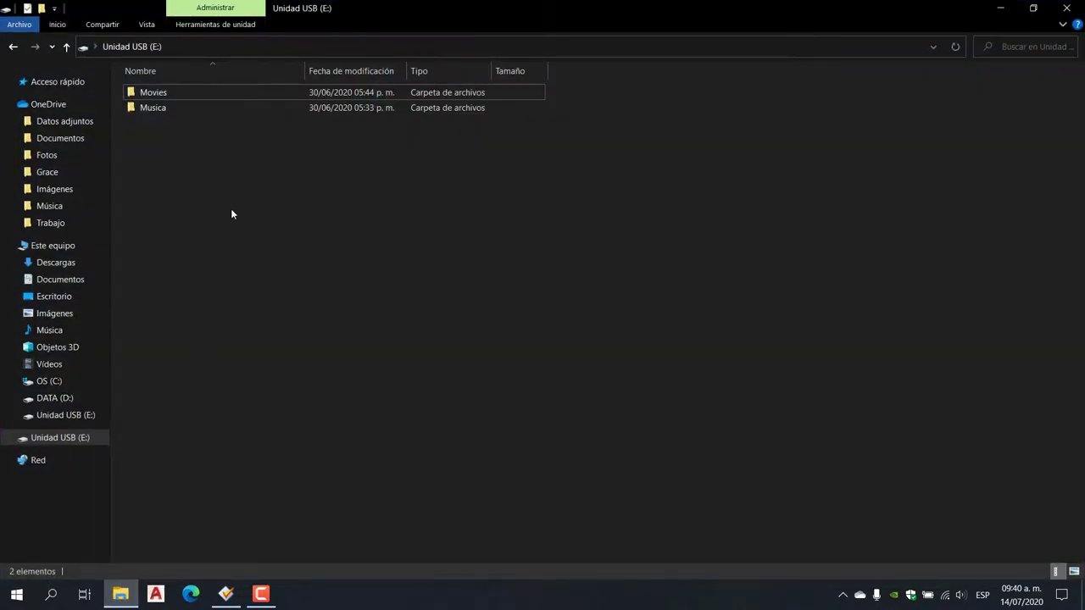
{"action": "double_click", "coordinate": [156, 110]}
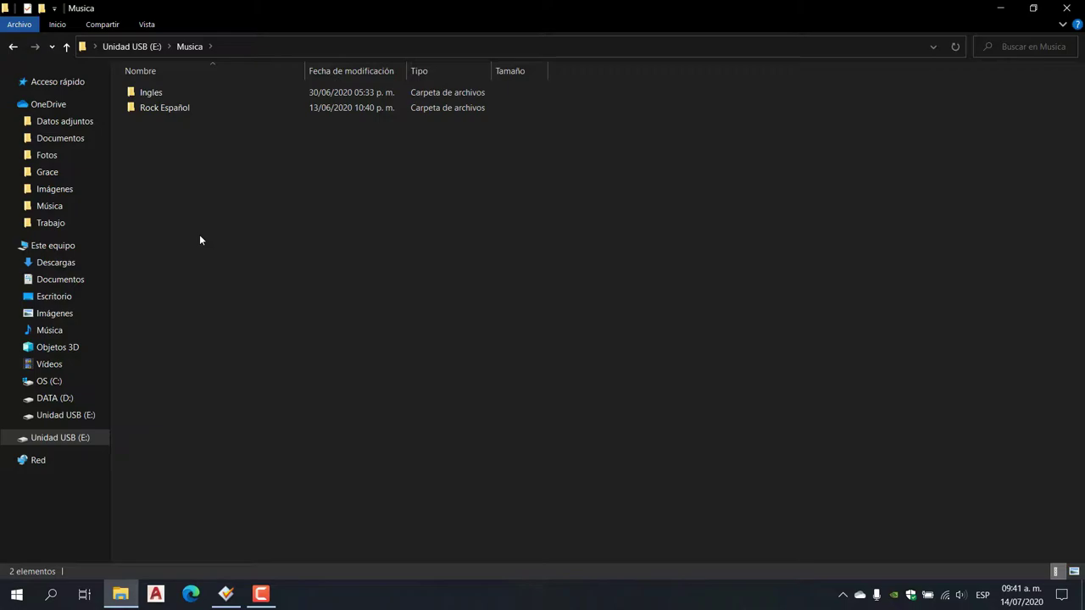
{"action": "double_click", "coordinate": [158, 93]}
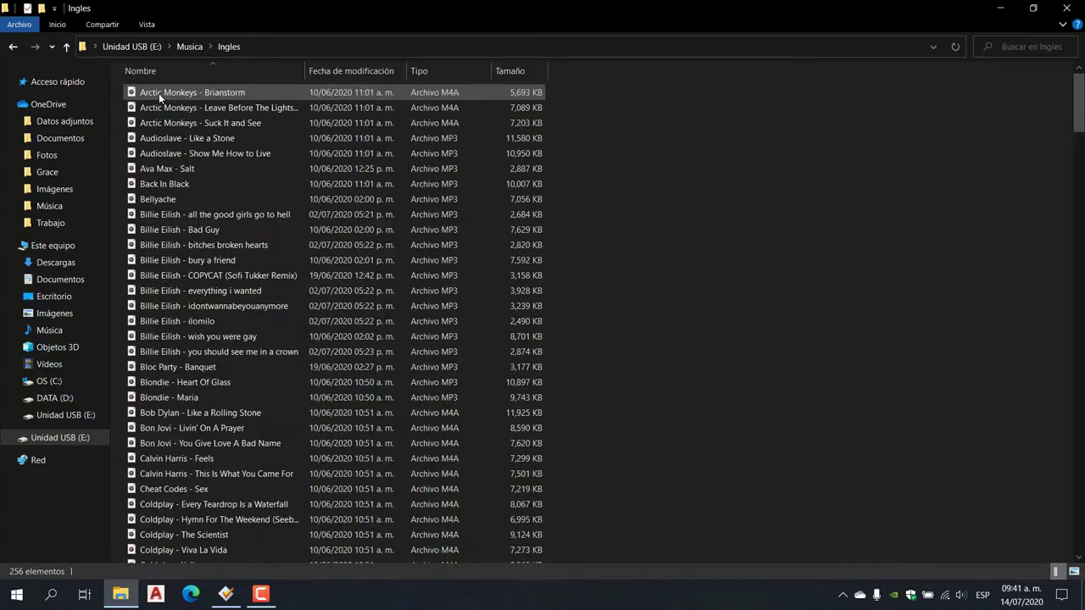
{"action": "left_click", "coordinate": [13, 47]}
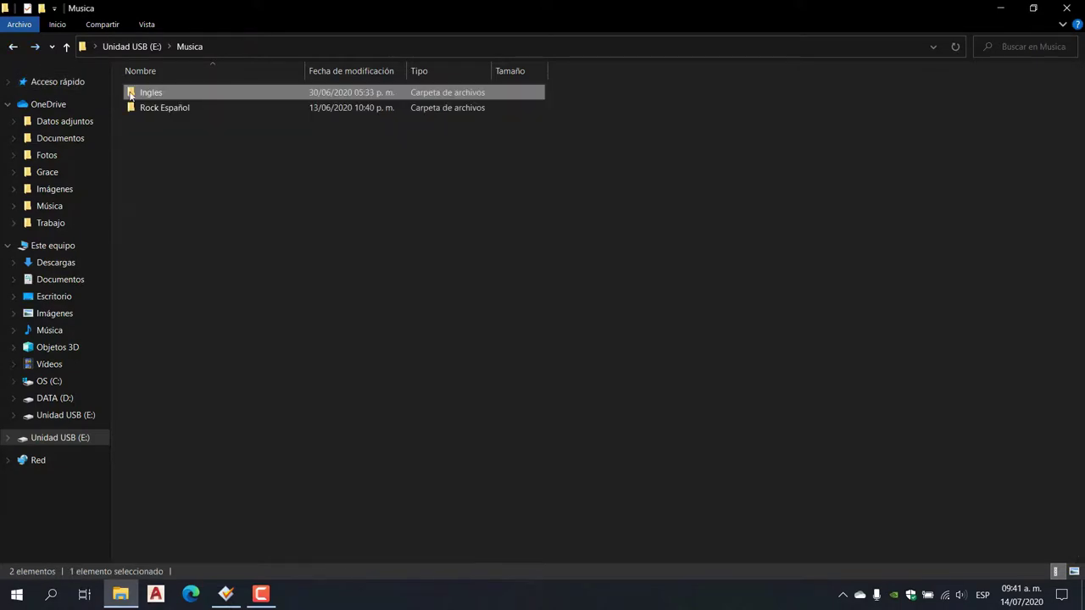
{"action": "double_click", "coordinate": [170, 108]}
{"action": "left_click", "coordinate": [13, 47]}
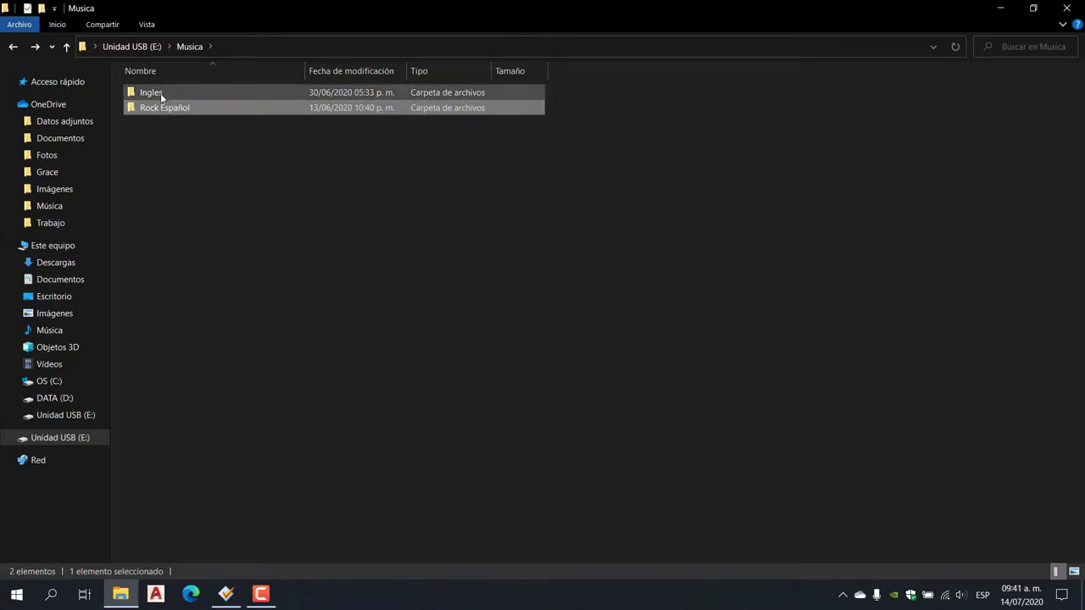
{"action": "left_click", "coordinate": [171, 162]}
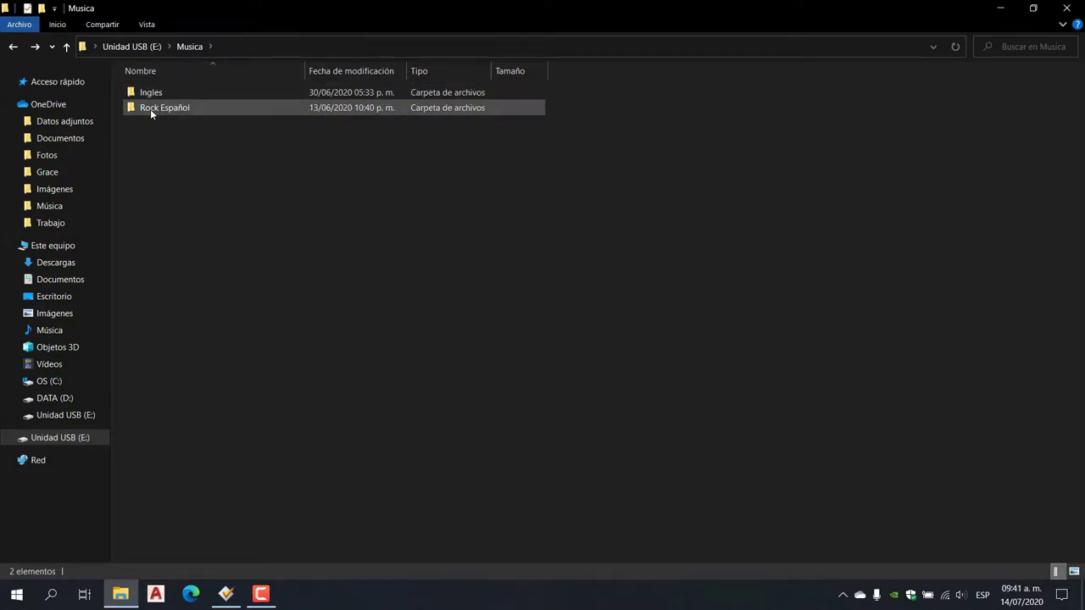
Tile File Explorer and Mp3tag side by side and load all songs from the USB drive's Ingles folder into Mp3tag.
{"action": "left_click_drag", "start_coordinate": [587, 12], "coordinate": [3, 157]}
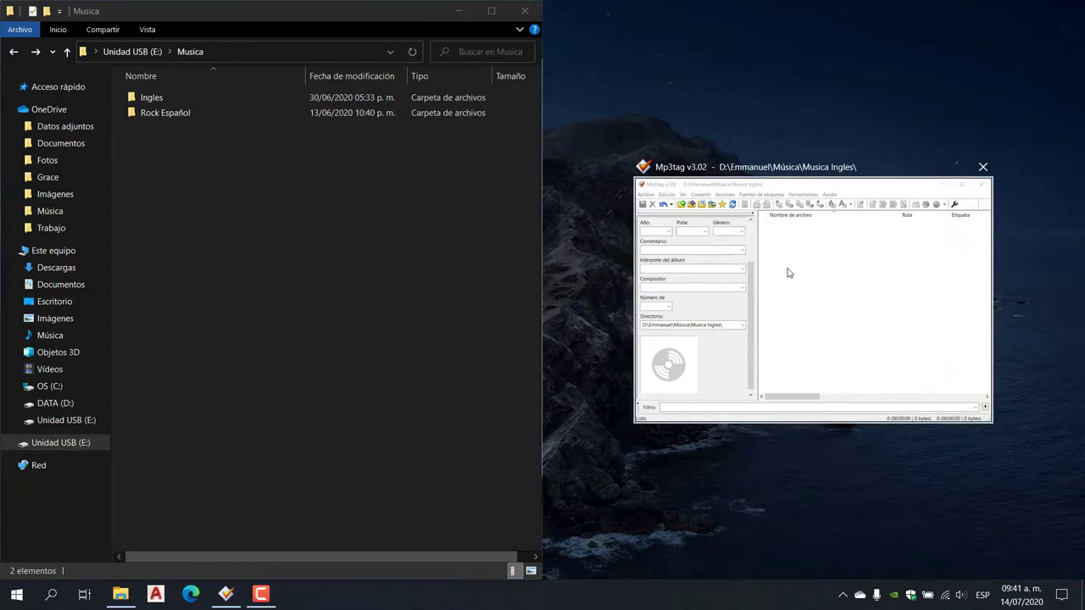
{"action": "left_click", "coordinate": [787, 272]}
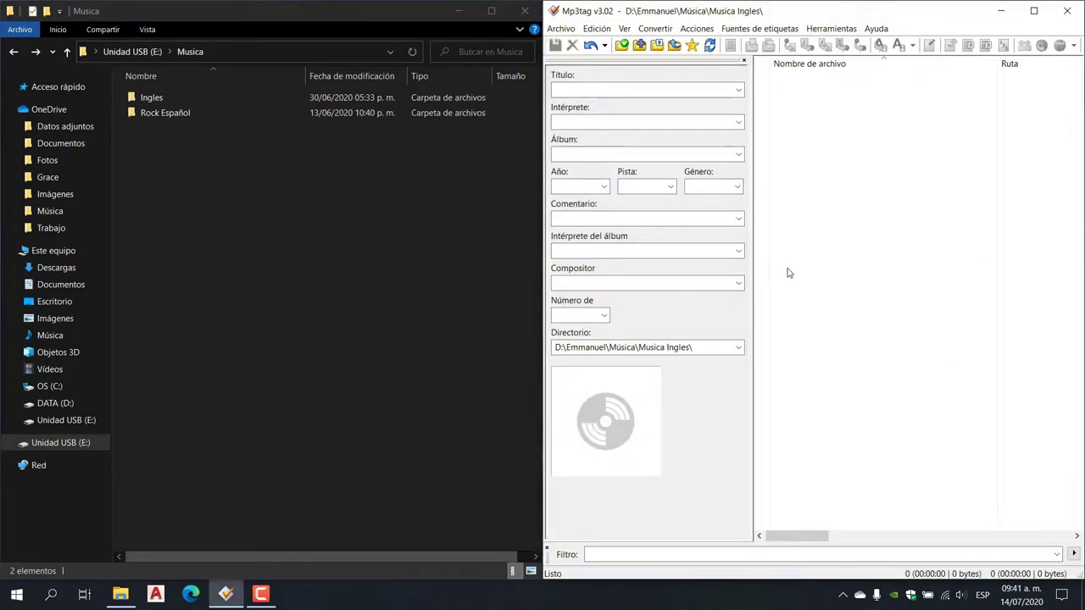
{"action": "double_click", "coordinate": [155, 98]}
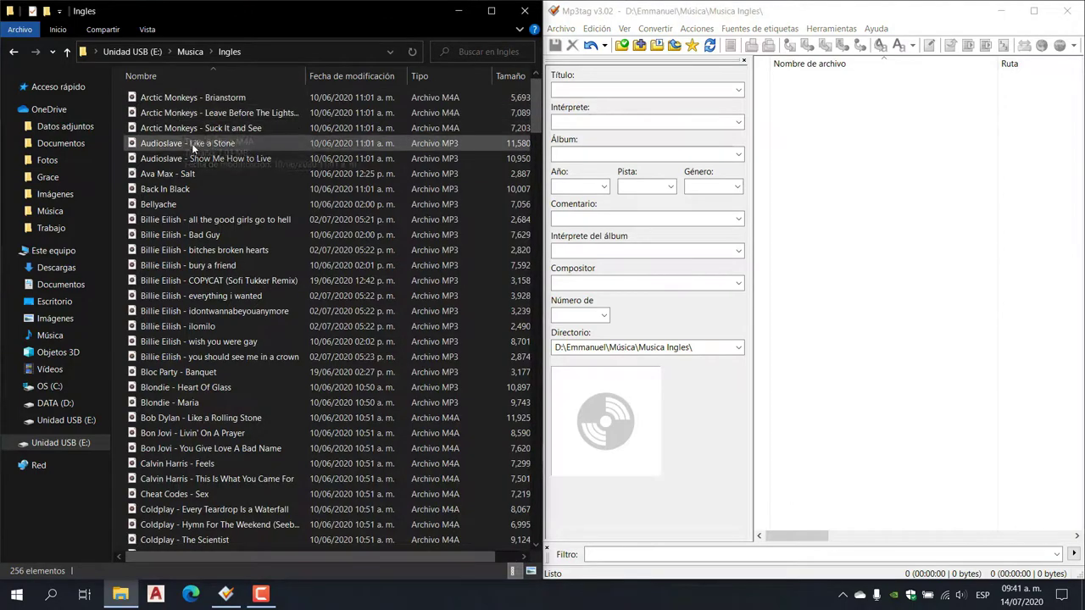
{"action": "left_click", "coordinate": [194, 145]}
{"action": "key", "text": "ctrl+a"}
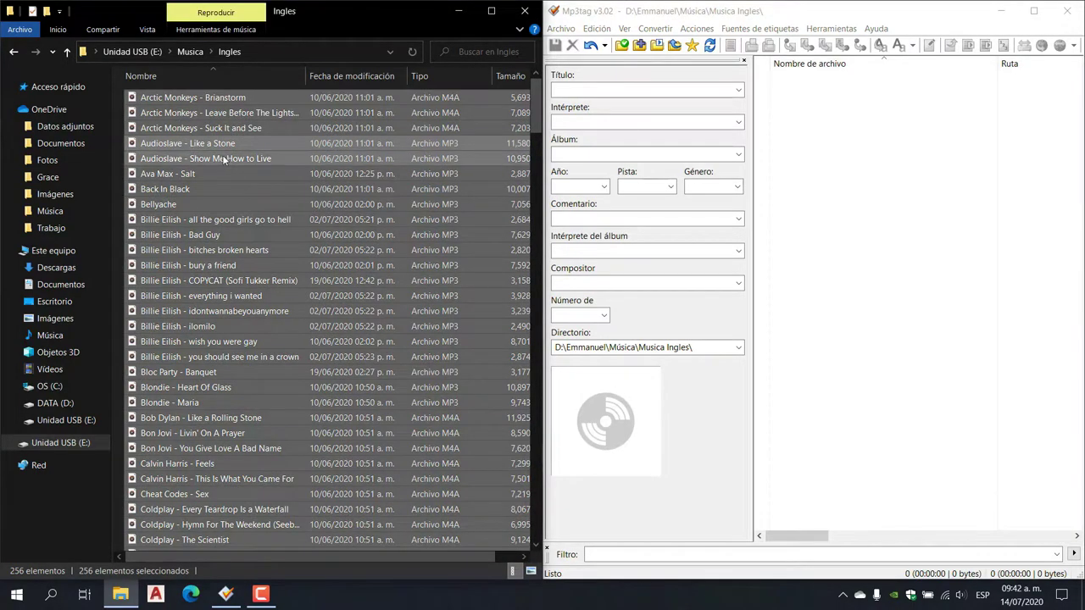
{"action": "left_click_drag", "start_coordinate": [955, 189], "coordinate": [956, 190]}
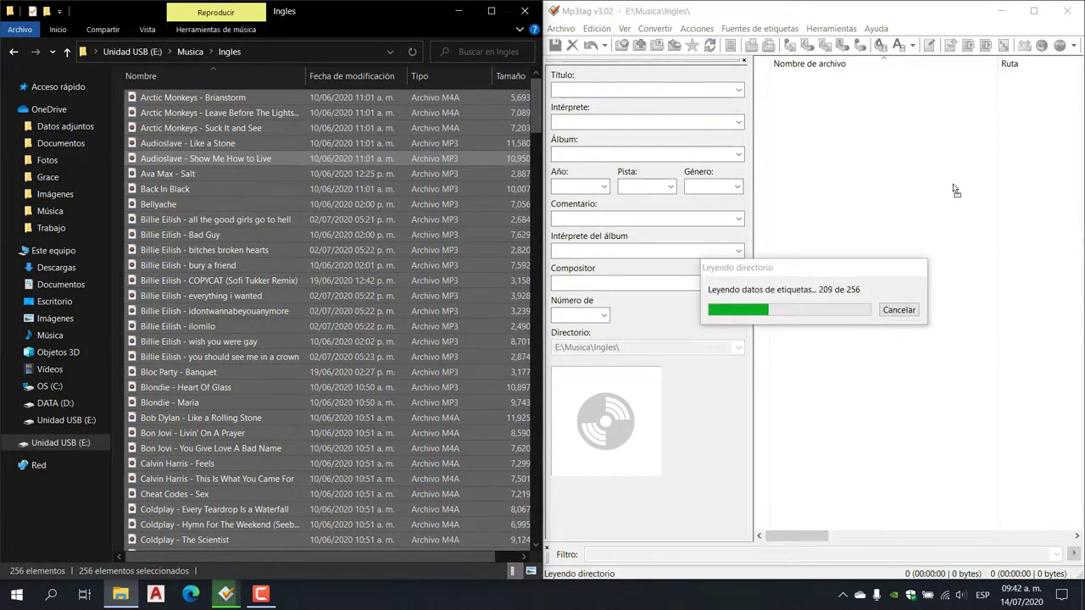
Create a playlist of all loaded files, saved as Ingles.m3u in E:\Musica\Ingles.
{"action": "left_click", "coordinate": [560, 29]}
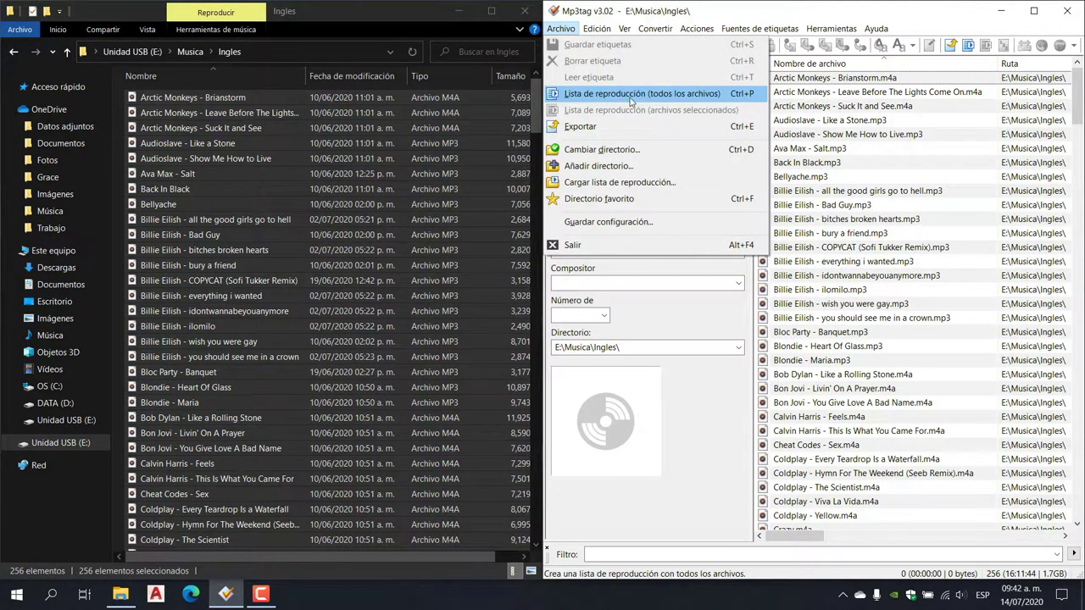
{"action": "left_click", "coordinate": [657, 95]}
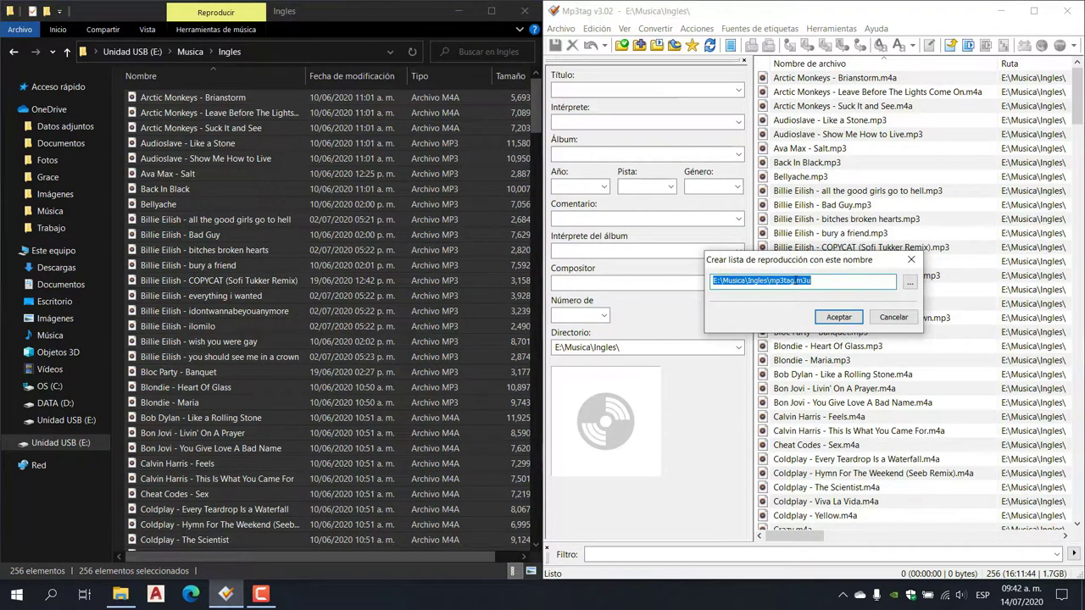
{"action": "left_click", "coordinate": [854, 281]}
{"action": "key", "text": "BackSpace"}
{"action": "key", "text": "BackSpace"}
{"action": "key", "text": "BackSpace"}
{"action": "key", "text": "BackSpace"}
{"action": "key", "text": "BackSpace"}
{"action": "key", "text": "BackSpace"}
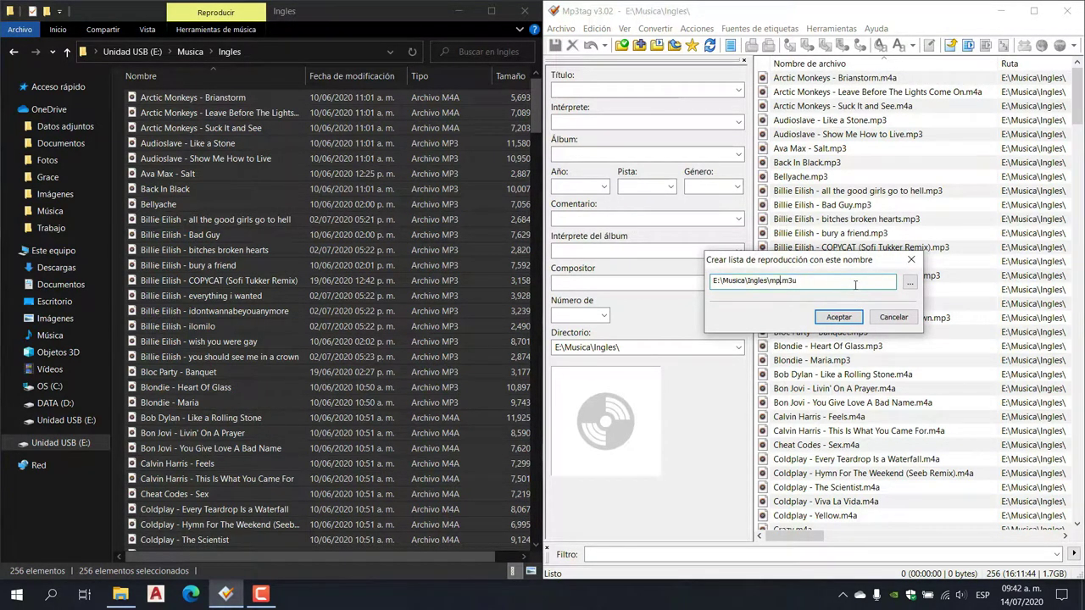
{"action": "type", "text": "Ingles"}
{"action": "left_click", "coordinate": [833, 319]}
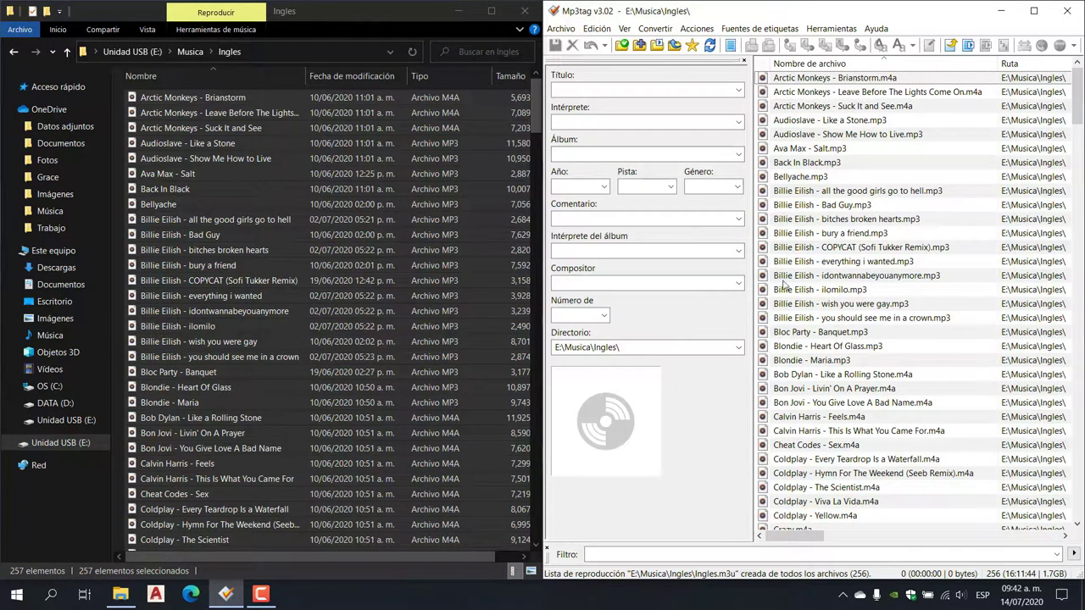
Clear all songs of the Ingles folder from the Mp3tag file list.
{"action": "left_click", "coordinate": [857, 248]}
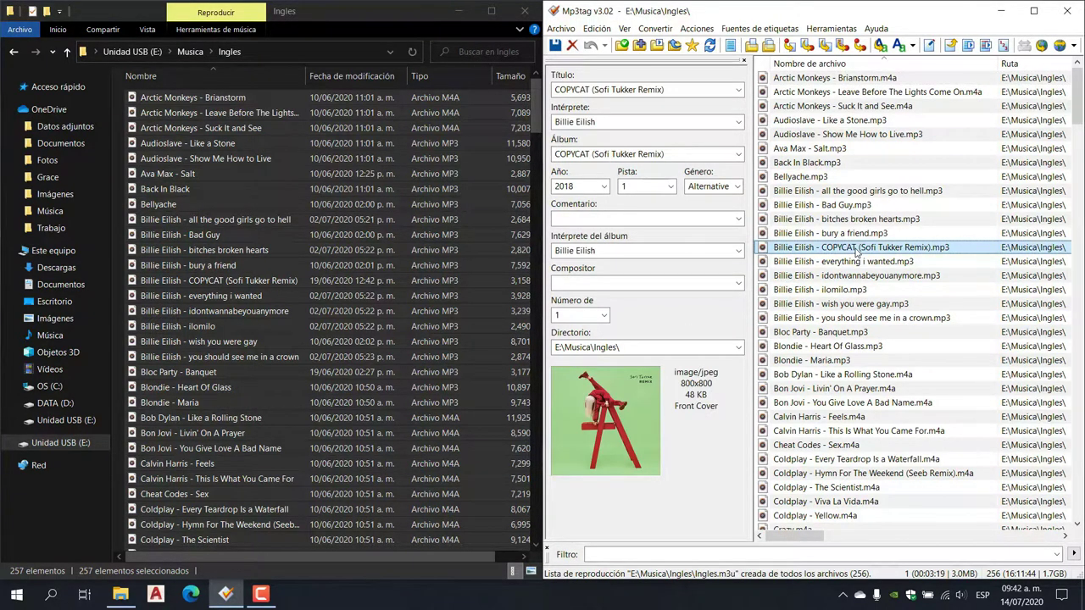
{"action": "key", "text": "ctrl+a"}
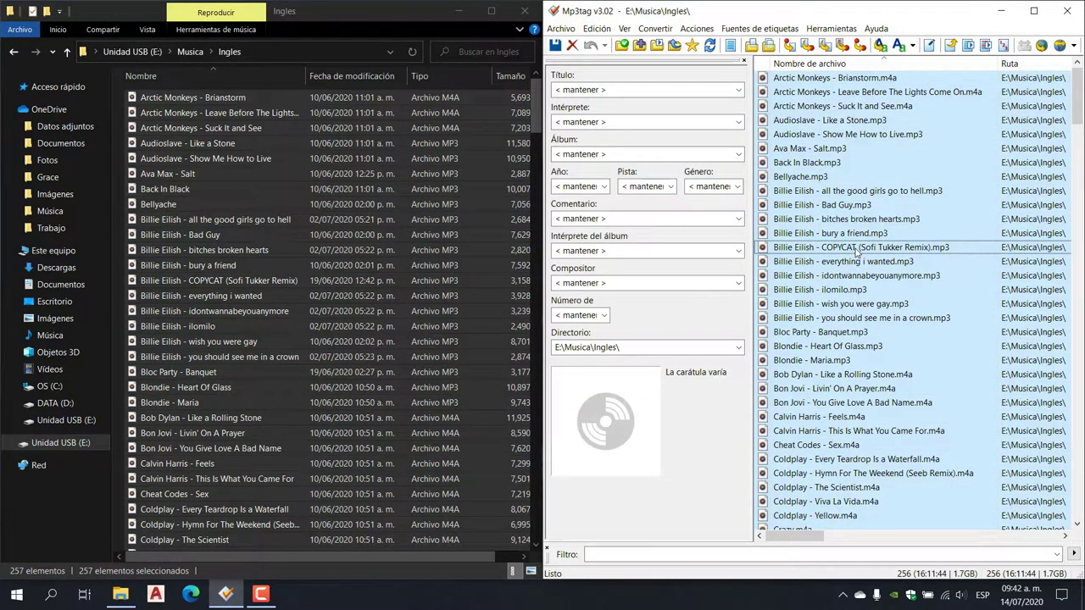
{"action": "key", "text": "ctrl+r"}
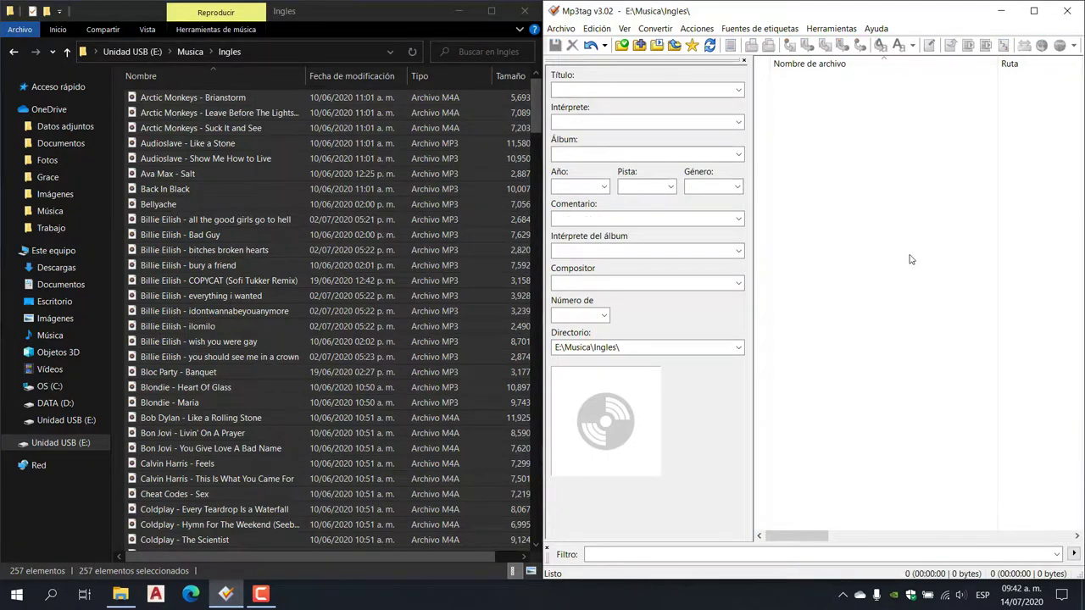
Open the Rock Español folder on the USB drive and load all of its songs into Mp3tag.
{"action": "left_click", "coordinate": [14, 52]}
{"action": "left_click", "coordinate": [166, 117]}
{"action": "double_click", "coordinate": [166, 116]}
{"action": "left_click", "coordinate": [178, 147]}
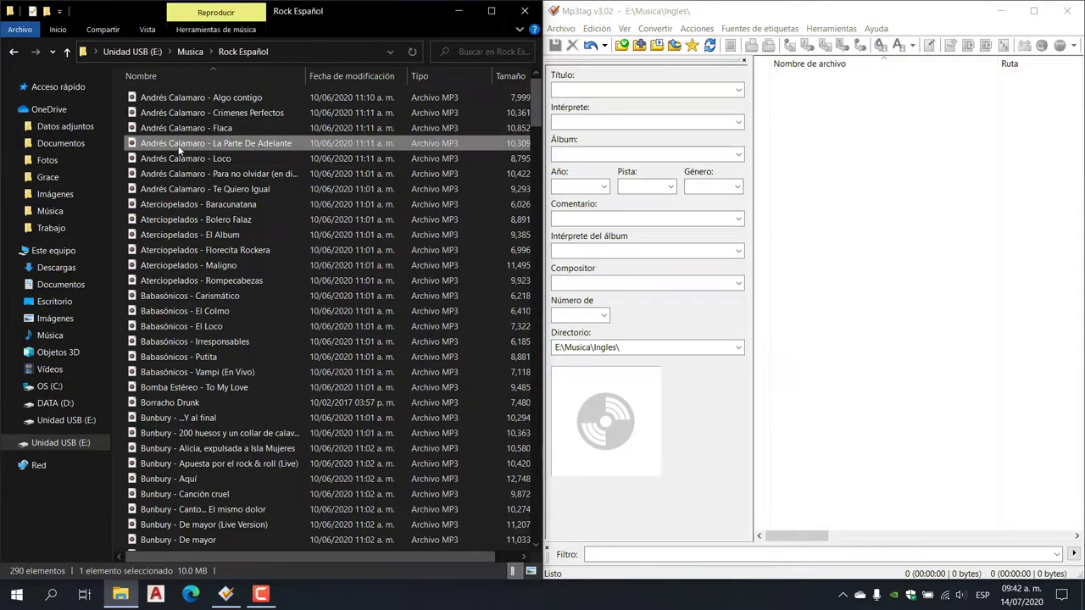
{"action": "key", "text": "ctrl+a"}
{"action": "left_click_drag", "start_coordinate": [699, 169], "coordinate": [839, 218]}
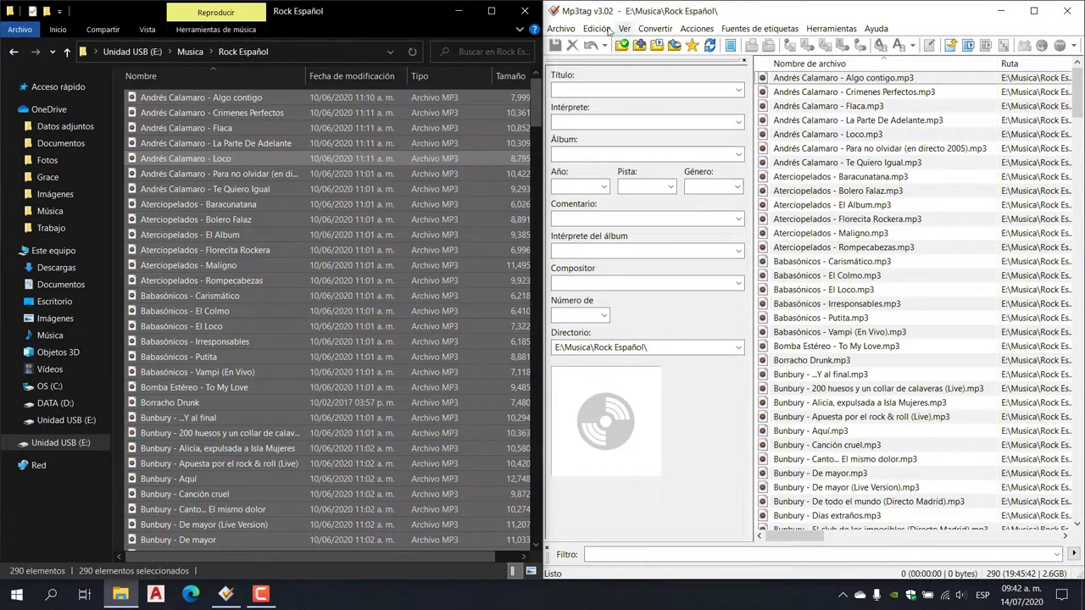
Create a playlist of all loaded files, saved as Rock Español.m3u in E:\Musica\Rock Español.
{"action": "left_click", "coordinate": [560, 29]}
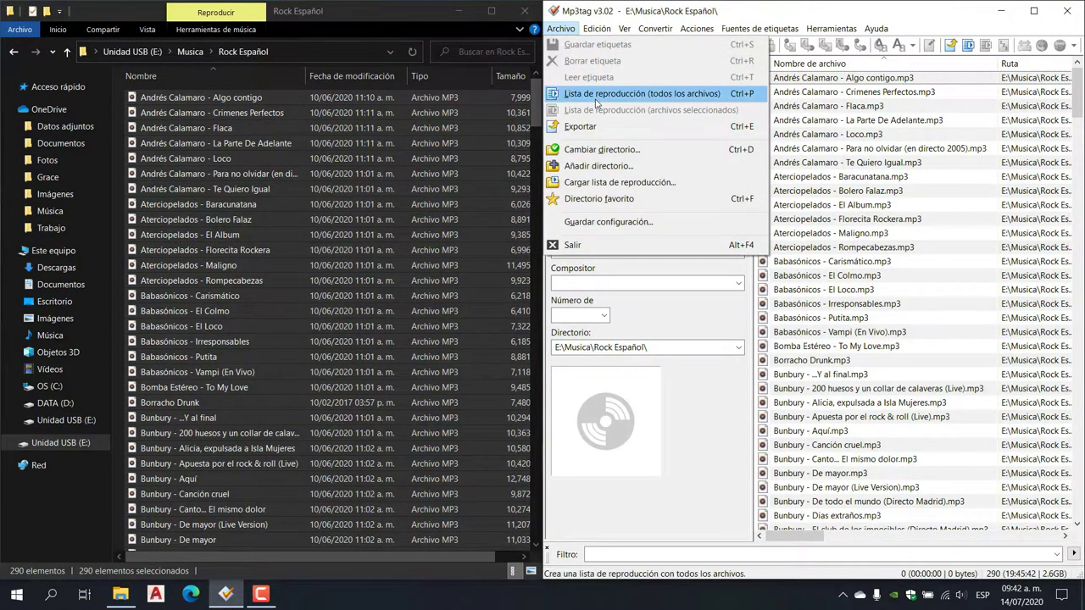
{"action": "left_click", "coordinate": [630, 94]}
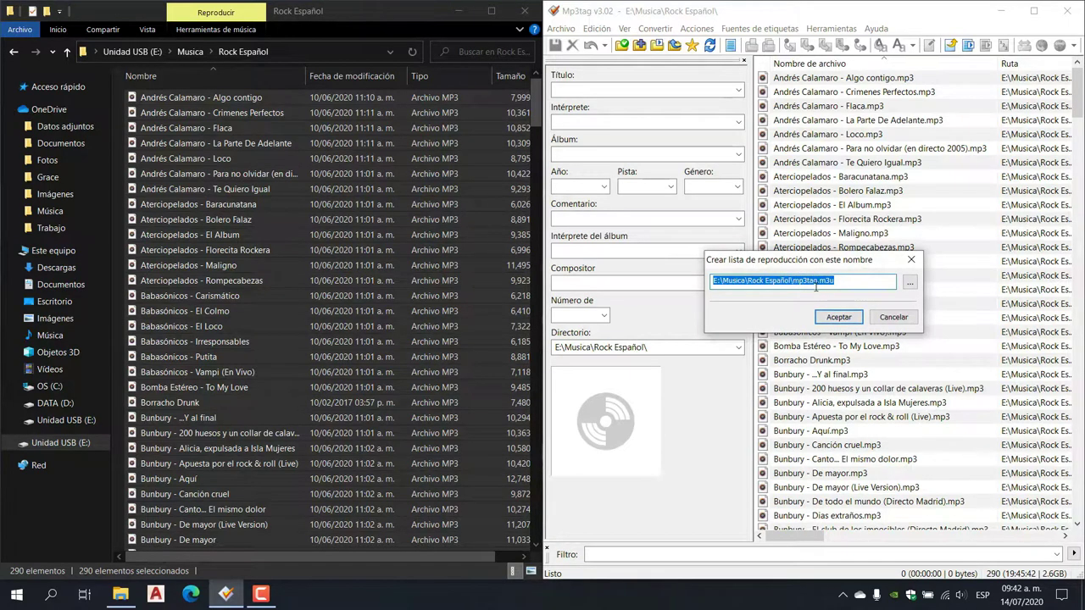
{"action": "left_click", "coordinate": [817, 282]}
{"action": "key", "text": "BackSpace"}
{"action": "key", "text": "BackSpace"}
{"action": "key", "text": "BackSpace"}
{"action": "key", "text": "BackSpace"}
{"action": "key", "text": "BackSpace"}
{"action": "key", "text": "BackSpace"}
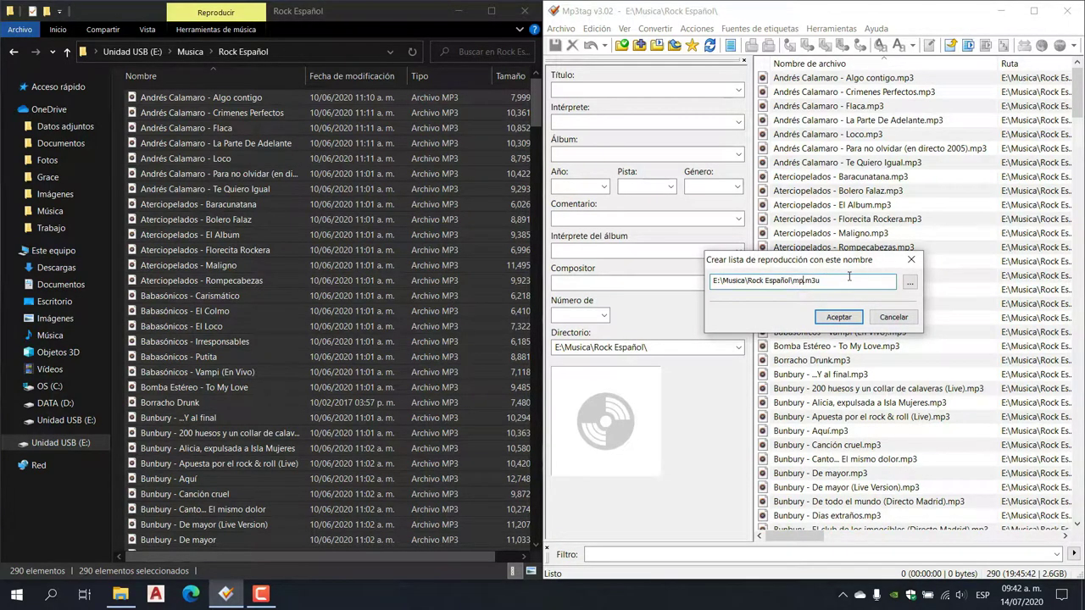
{"action": "type", "text": "Rock Españ"}
{"action": "left_click", "coordinate": [839, 318]}
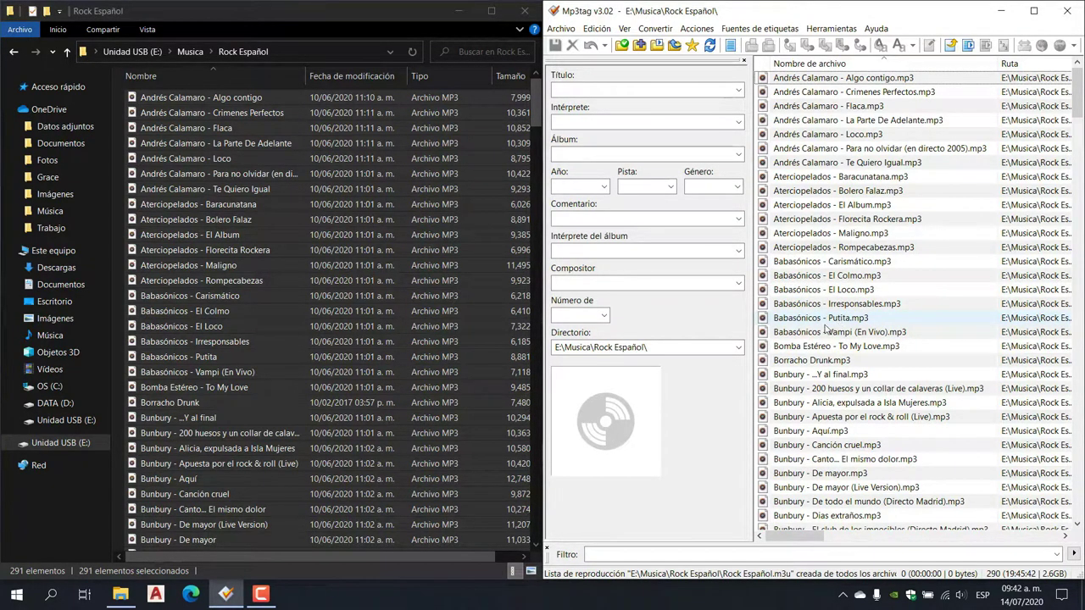
Return File Explorer to the Musica folder and clear all Rock Español songs from the Mp3tag file list.
{"action": "left_click", "coordinate": [14, 52]}
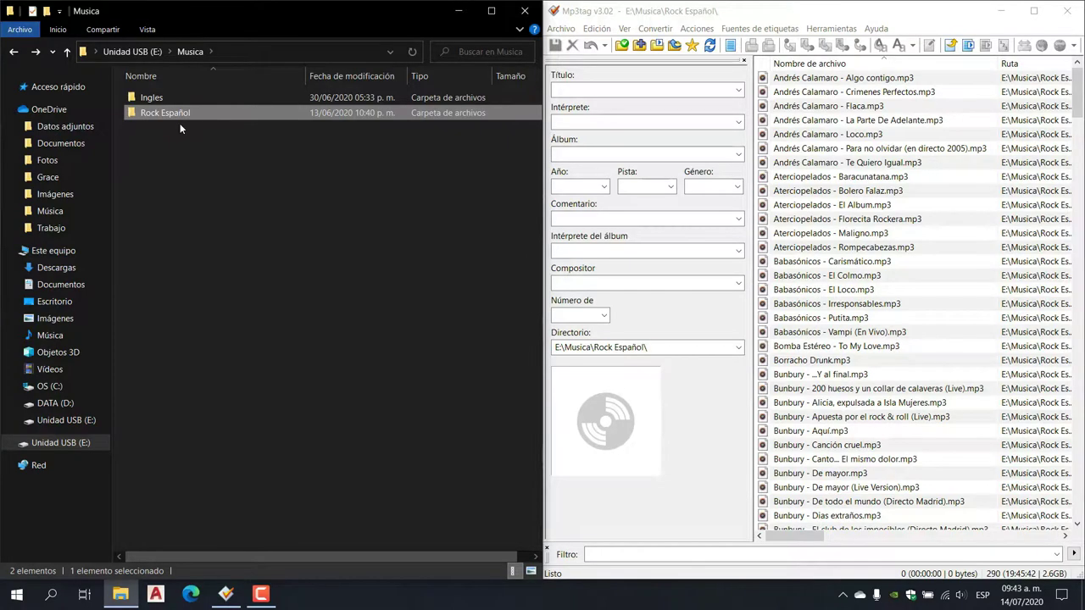
{"action": "left_click", "coordinate": [817, 149]}
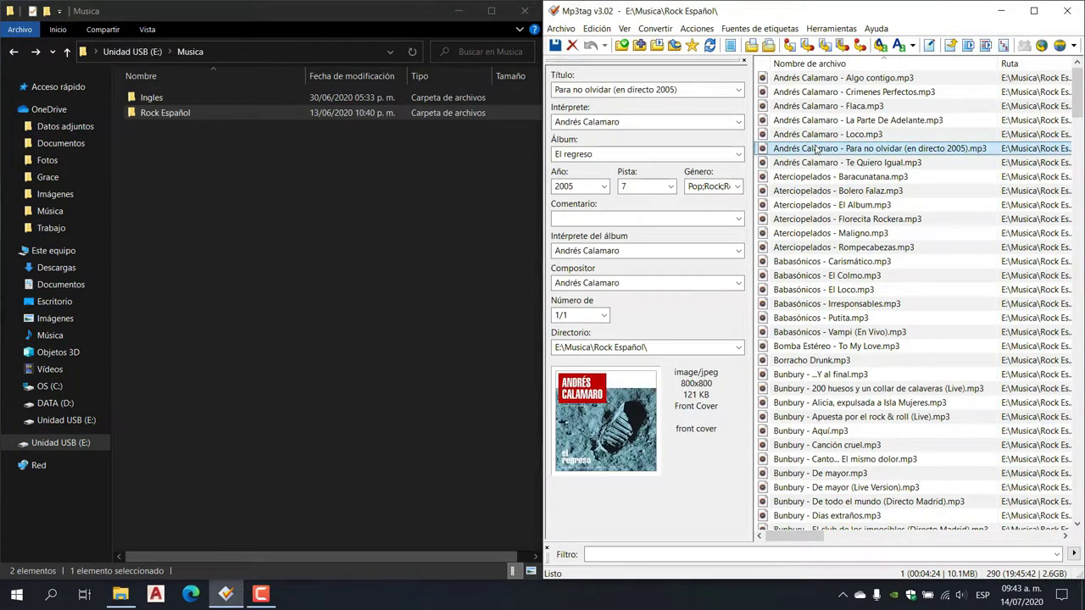
{"action": "key", "text": "ctrl+e"}
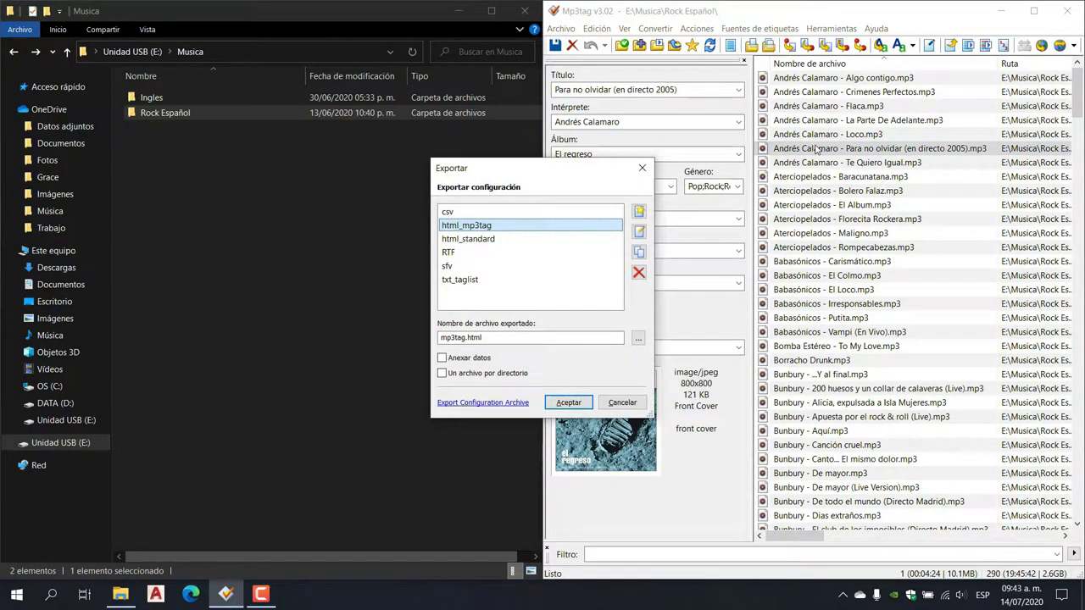
{"action": "left_click", "coordinate": [622, 402]}
{"action": "left_click", "coordinate": [940, 279]}
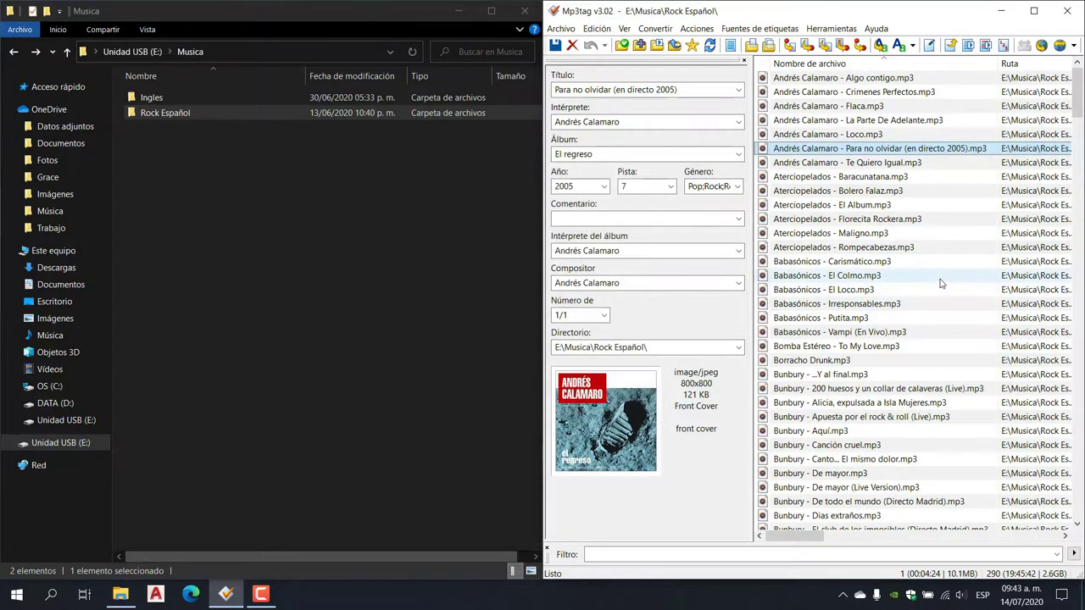
{"action": "key", "text": "ctrl+a"}
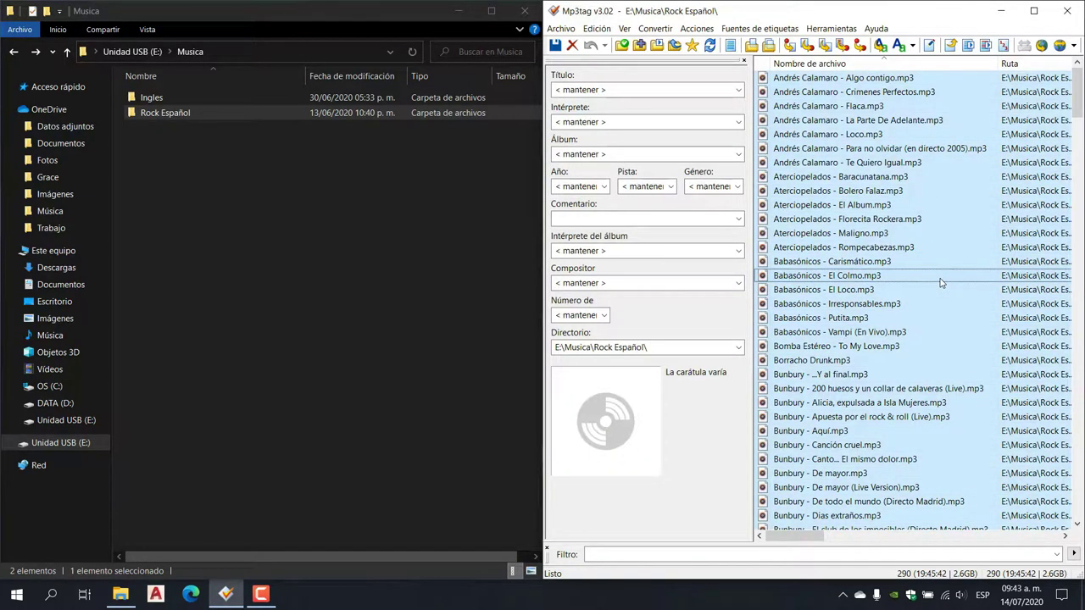
{"action": "key", "text": "Delete"}
Open the Ingles folder on the USB drive and load all of its songs into Mp3tag again.
{"action": "double_click", "coordinate": [172, 99]}
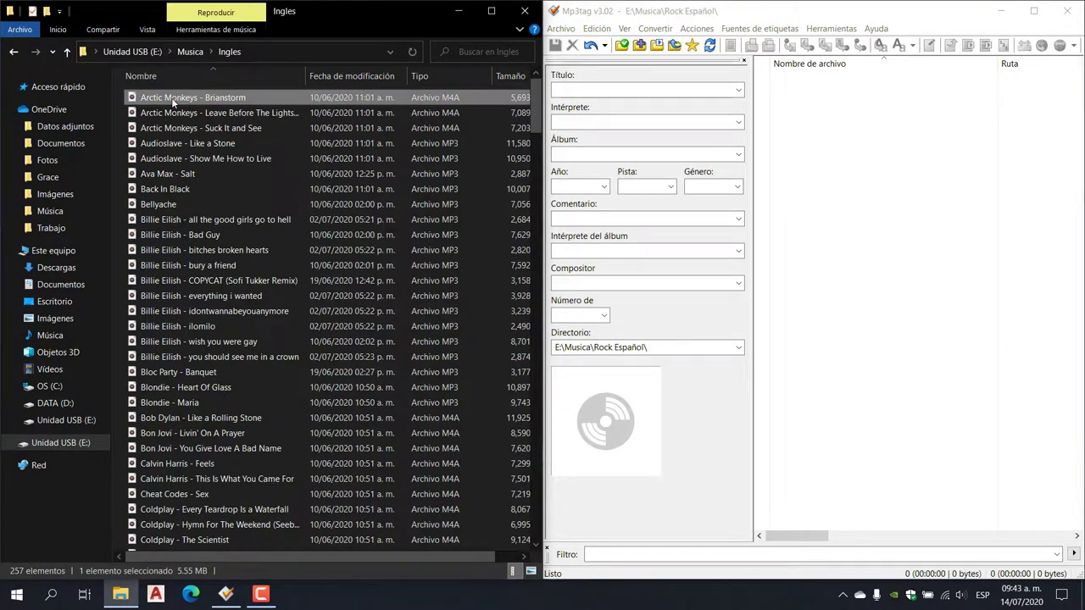
{"action": "key", "text": "ctrl+a"}
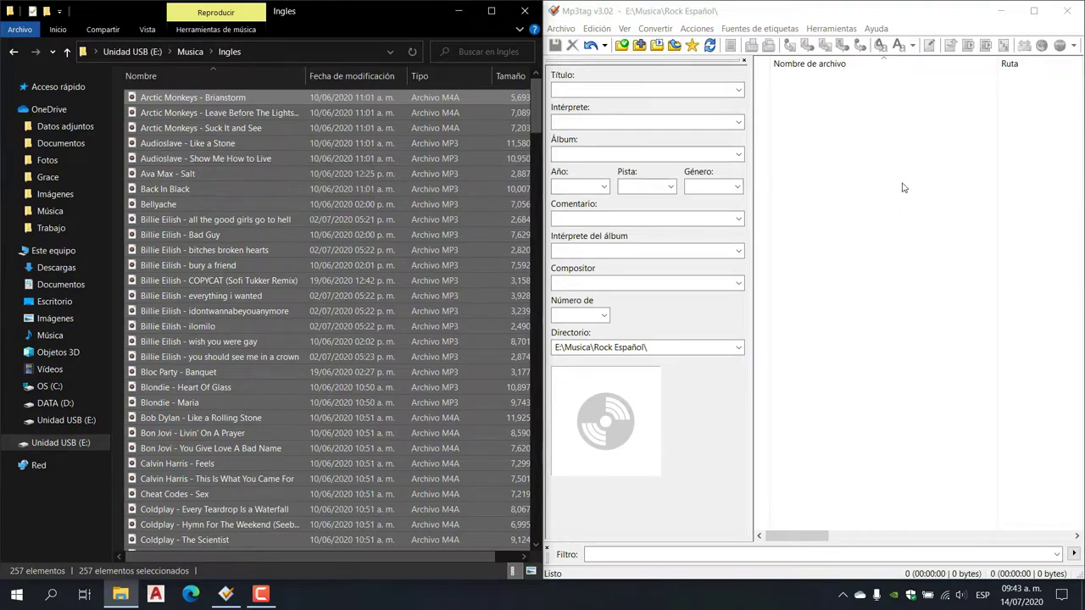
{"action": "left_click_drag", "start_coordinate": [174, 168], "coordinate": [903, 178]}
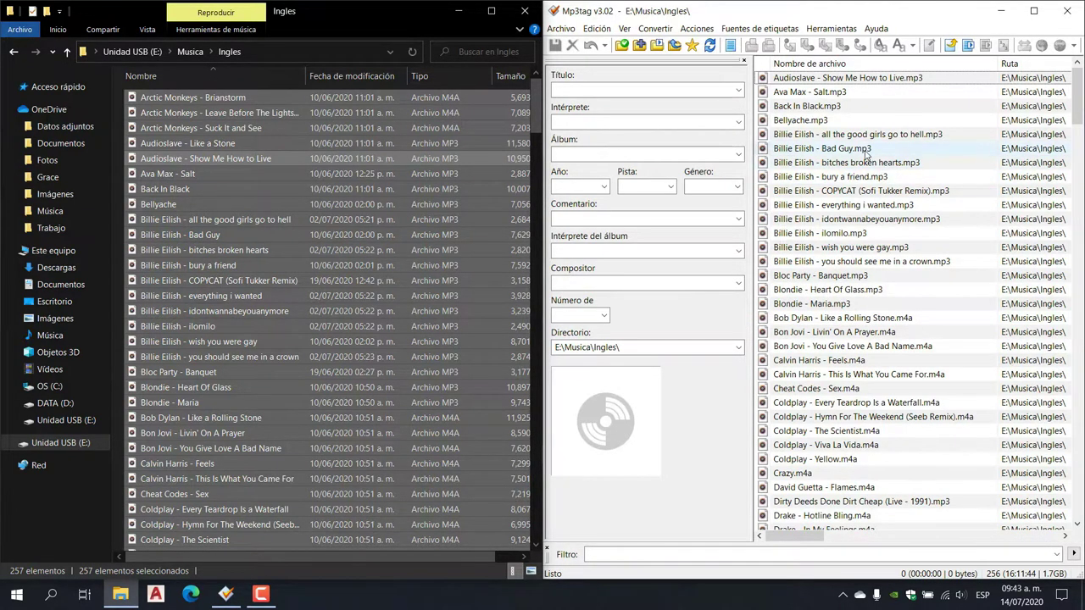
Select all Billie Eilish and Coldplay songs in the Mp3tag file list.
{"action": "left_click", "coordinate": [846, 135]}
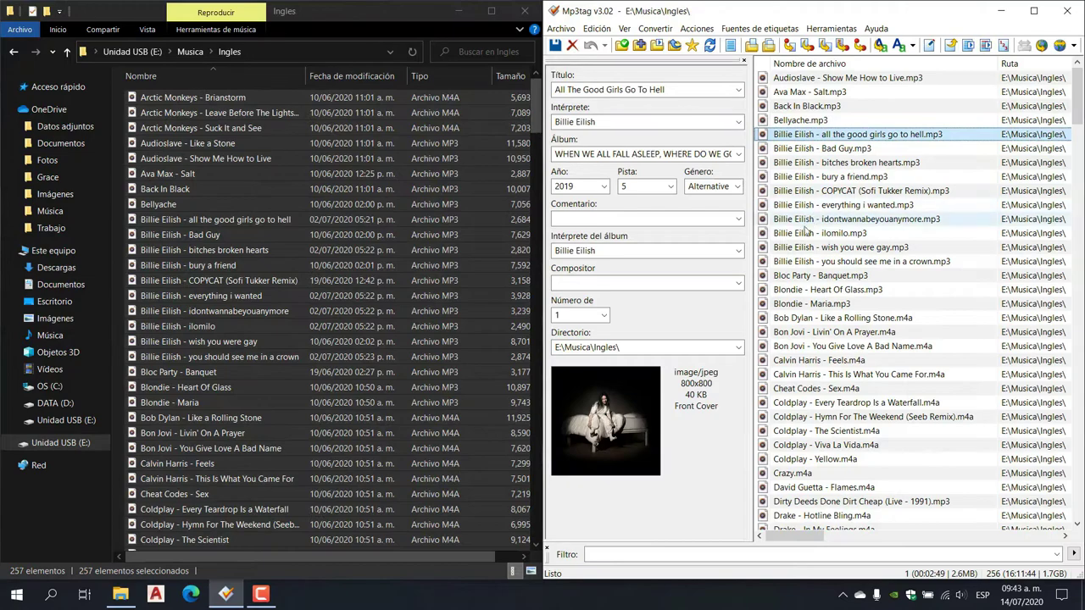
{"action": "left_click", "coordinate": [850, 265], "text": "shift"}
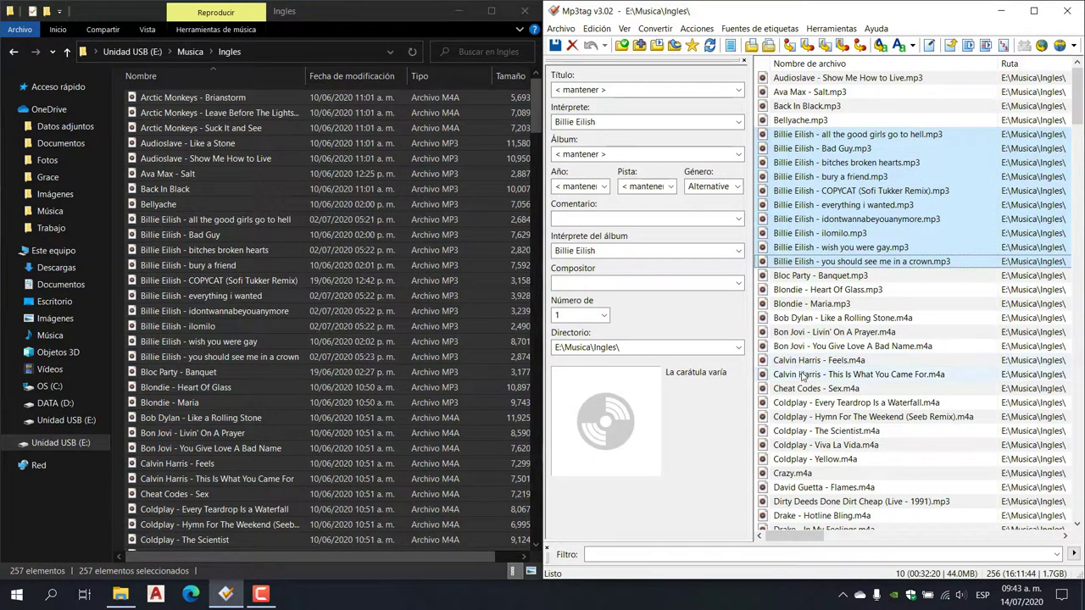
{"action": "left_click", "coordinate": [794, 404], "text": "ctrl"}
{"action": "left_click", "coordinate": [794, 417], "text": "ctrl"}
{"action": "left_click", "coordinate": [795, 430], "text": "ctrl"}
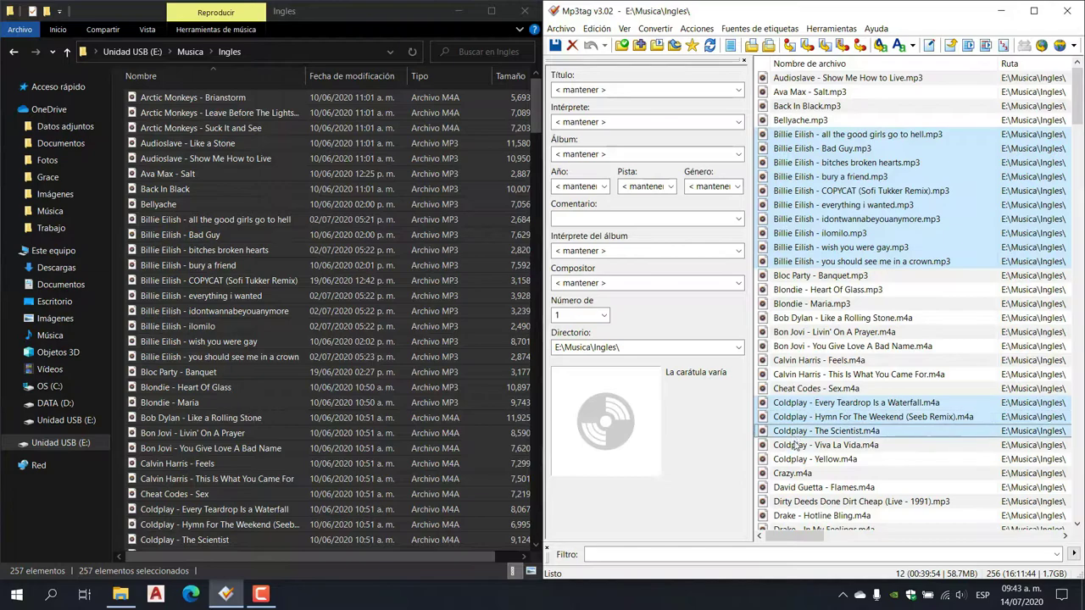
{"action": "left_click", "coordinate": [796, 445], "text": "ctrl"}
{"action": "left_click", "coordinate": [797, 460], "text": "ctrl"}
Add the six Dua Lipa songs and the Garbage songs from I Think I'm Paranoid to Run Baby Run to the selection.
{"action": "scroll", "coordinate": [801, 356], "scroll_direction": "down", "scroll_amount": 6}
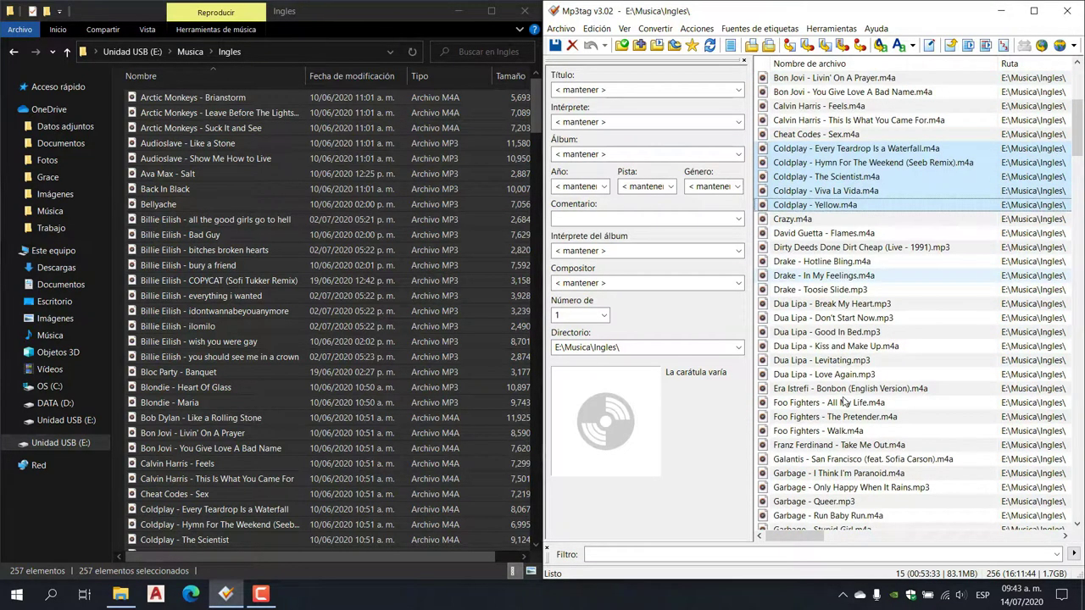
{"action": "left_click", "coordinate": [797, 304], "text": "ctrl"}
{"action": "left_click", "coordinate": [797, 318], "text": "ctrl"}
{"action": "left_click", "coordinate": [797, 331], "text": "ctrl"}
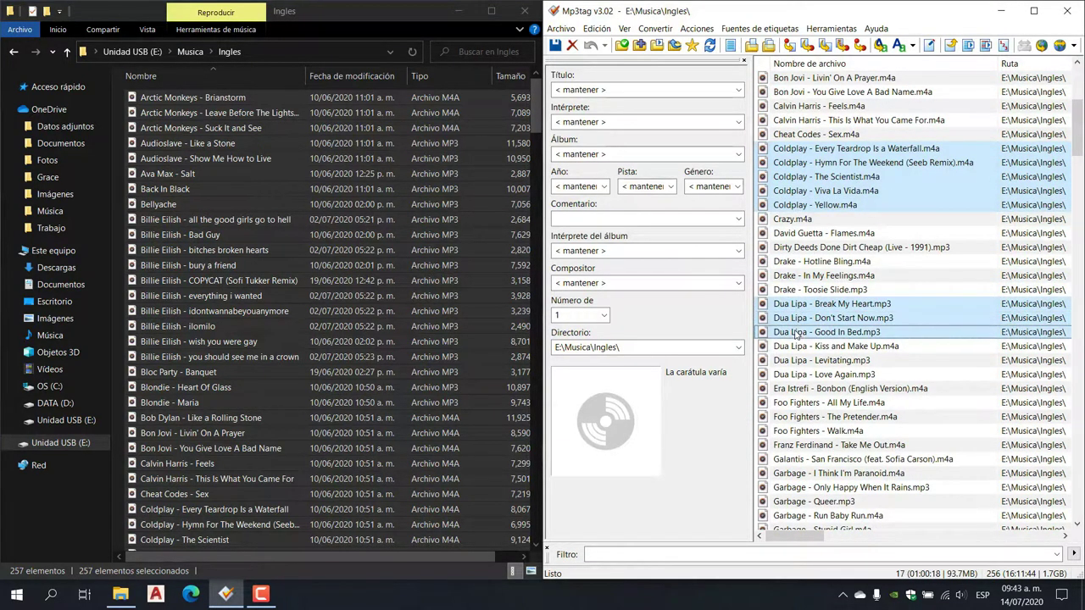
{"action": "left_click", "coordinate": [798, 346], "text": "ctrl"}
{"action": "left_click", "coordinate": [796, 360], "text": "ctrl"}
{"action": "left_click", "coordinate": [797, 374], "text": "ctrl"}
{"action": "left_click", "coordinate": [826, 431], "text": "ctrl"}
{"action": "left_click", "coordinate": [801, 473], "text": "ctrl"}
{"action": "left_click", "coordinate": [801, 487], "text": "ctrl"}
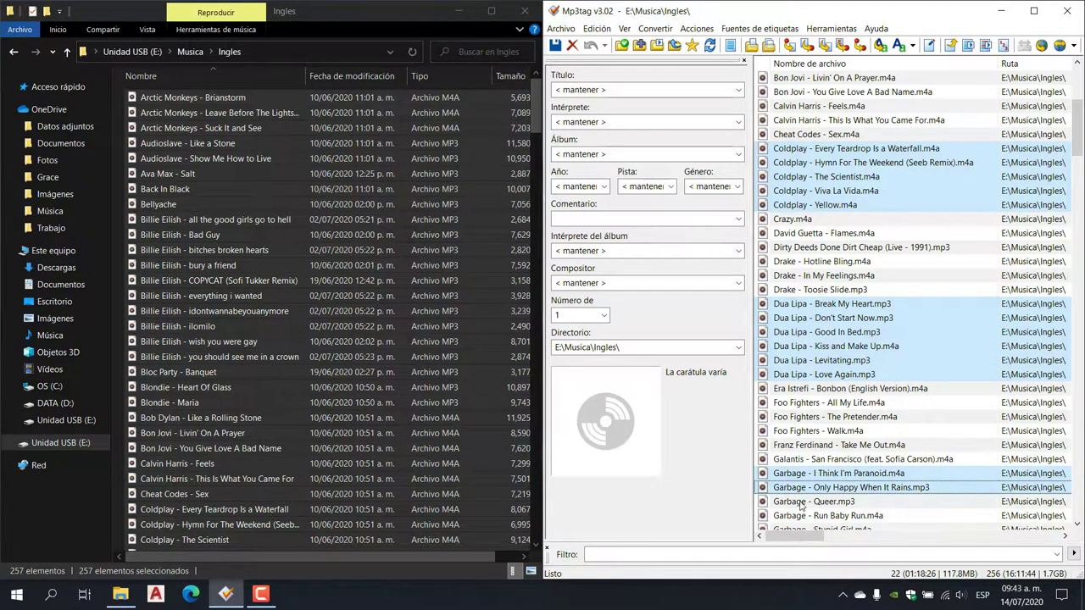
{"action": "left_click", "coordinate": [800, 501], "text": "ctrl"}
{"action": "left_click", "coordinate": [798, 515], "text": "ctrl"}
{"action": "scroll", "coordinate": [831, 492], "scroll_direction": "down", "scroll_amount": 1}
{"action": "scroll", "coordinate": [848, 458], "scroll_direction": "up", "scroll_amount": 7}
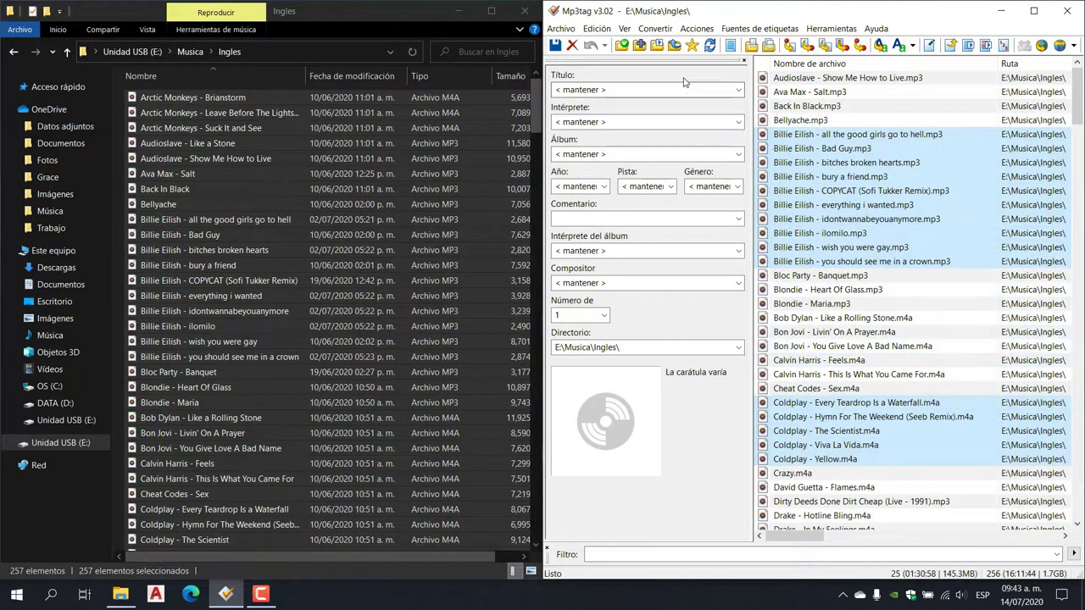
Create a playlist of only the selected files, saved as Favoritos.m3u in E:\Musica\Ingles.
{"action": "left_click", "coordinate": [563, 29]}
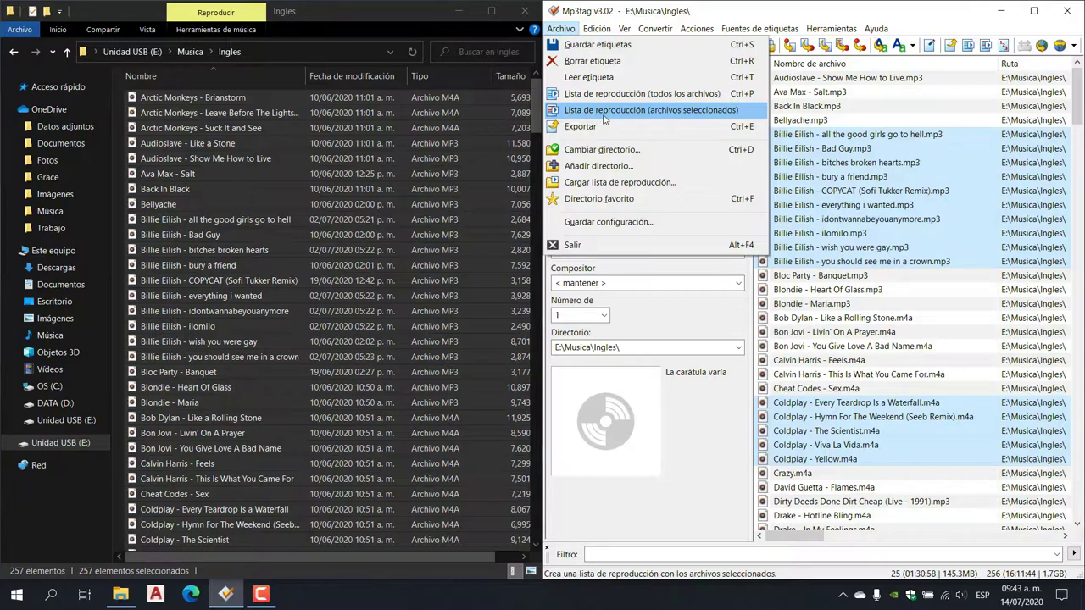
{"action": "left_click", "coordinate": [679, 116]}
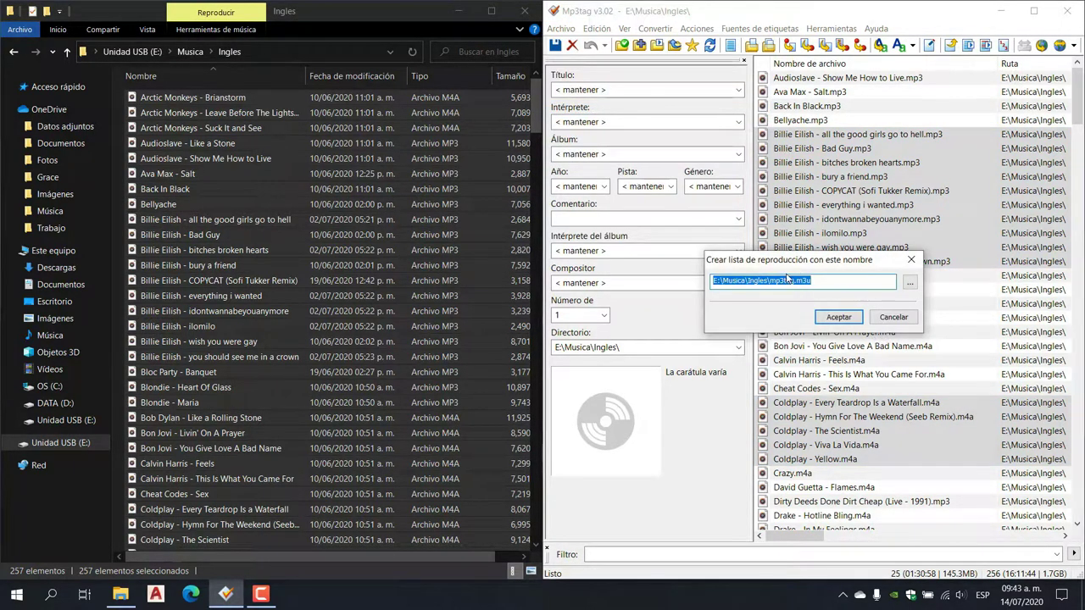
{"action": "left_click", "coordinate": [797, 282]}
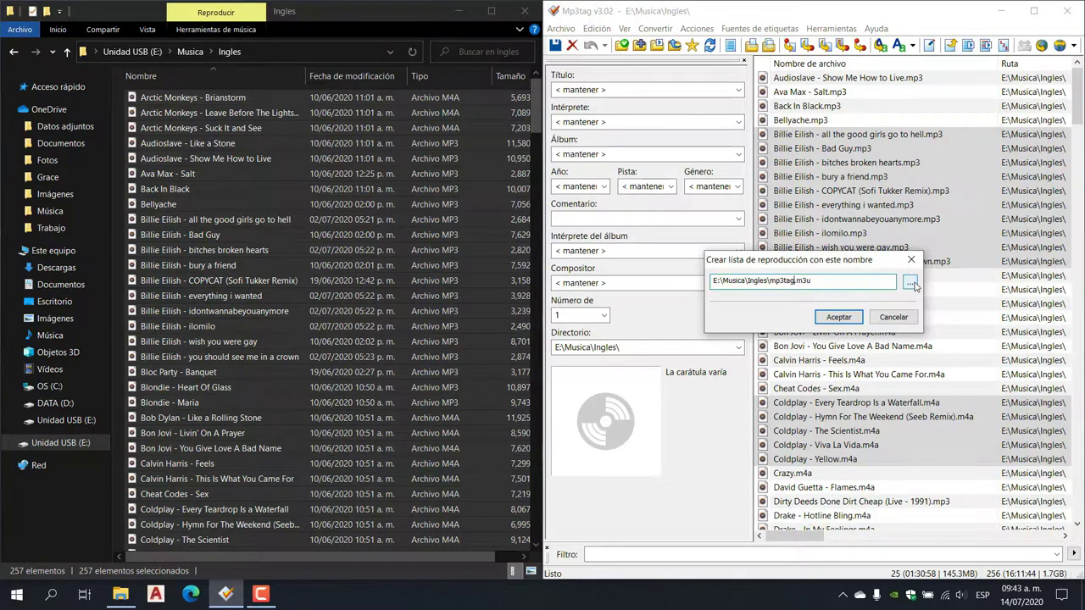
{"action": "key", "text": "BackSpace"}
{"action": "key", "text": "BackSpace"}
{"action": "key", "text": "BackSpace"}
{"action": "key", "text": "BackSpace"}
{"action": "key", "text": "BackSpace"}
{"action": "key", "text": "BackSpace"}
{"action": "type", "text": "Favo"}
{"action": "left_click", "coordinate": [835, 318]}
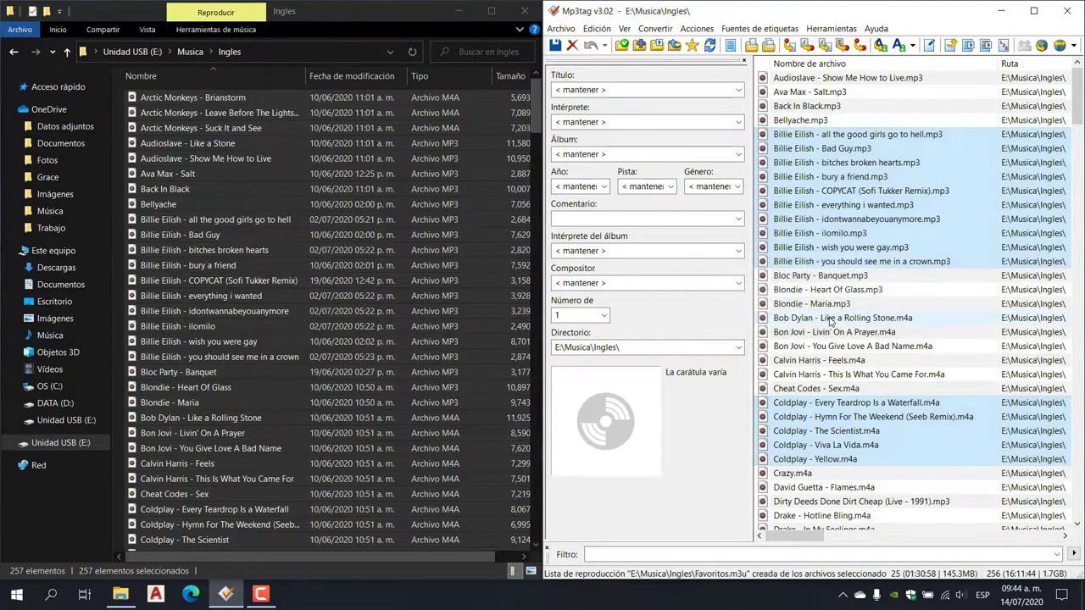
Remove every Ingles song from the Mp3tag file list.
{"action": "left_click", "coordinate": [843, 289]}
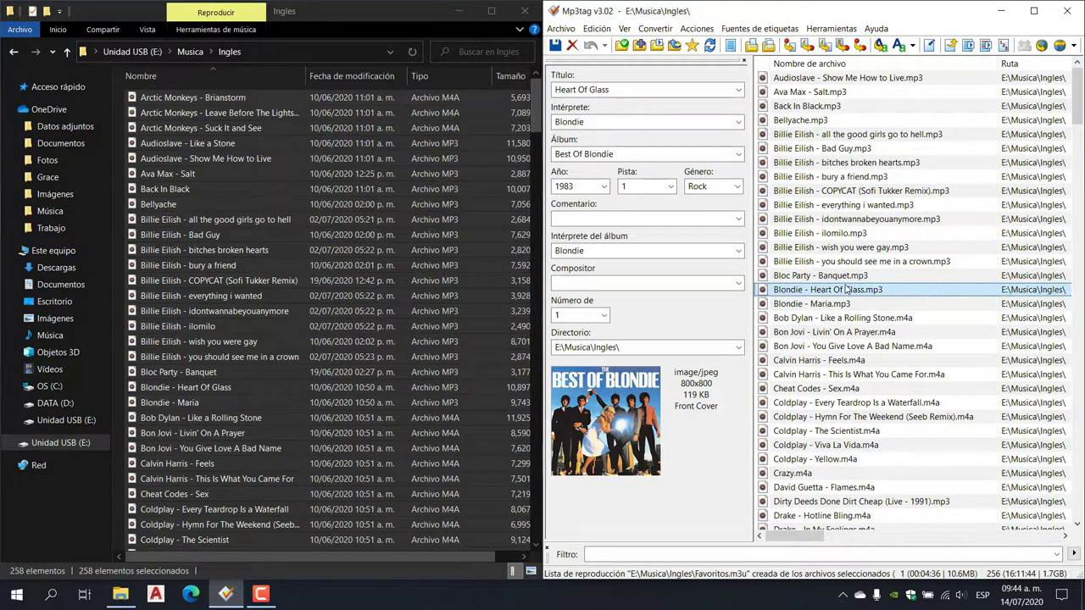
{"action": "key", "text": "ctrl+e"}
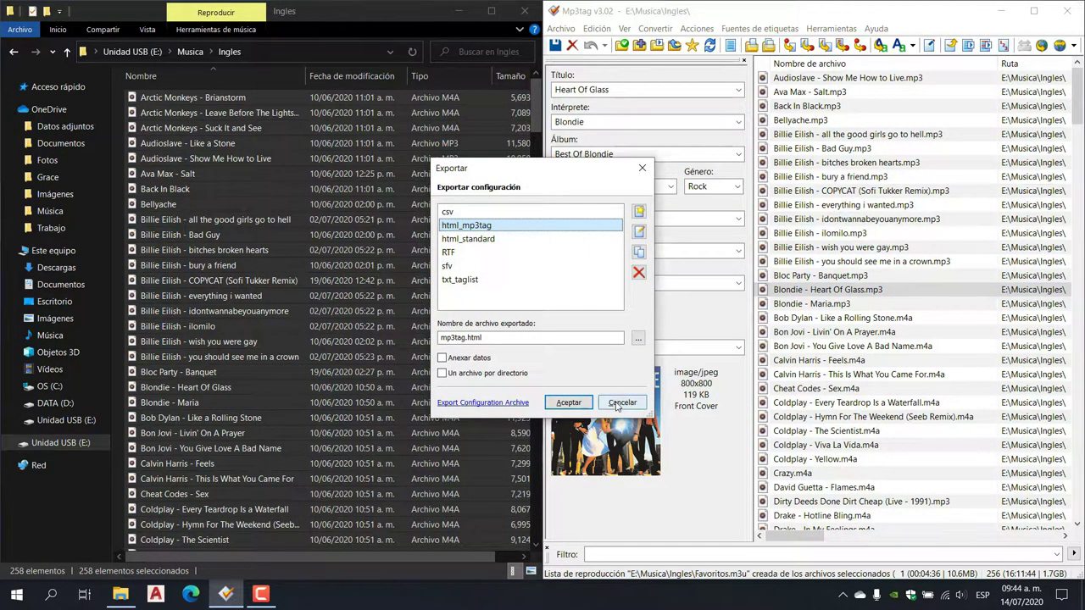
{"action": "left_click", "coordinate": [618, 404]}
{"action": "key", "text": "ctrl+a"}
{"action": "key", "text": "Delete"}
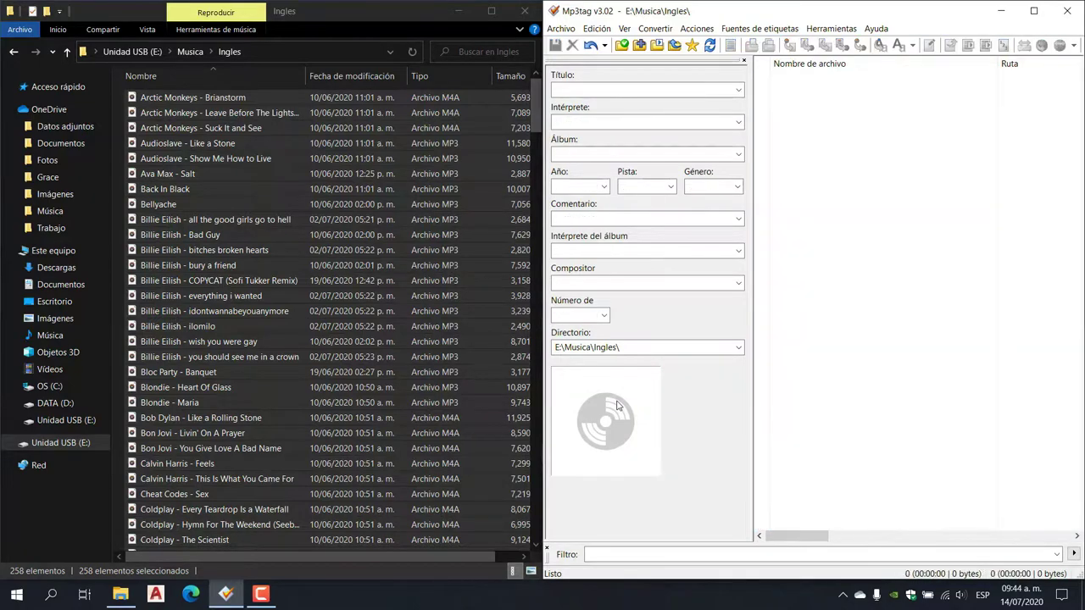
Go back to the Rock Español folder and load all of its songs into Mp3tag.
{"action": "left_click", "coordinate": [13, 52]}
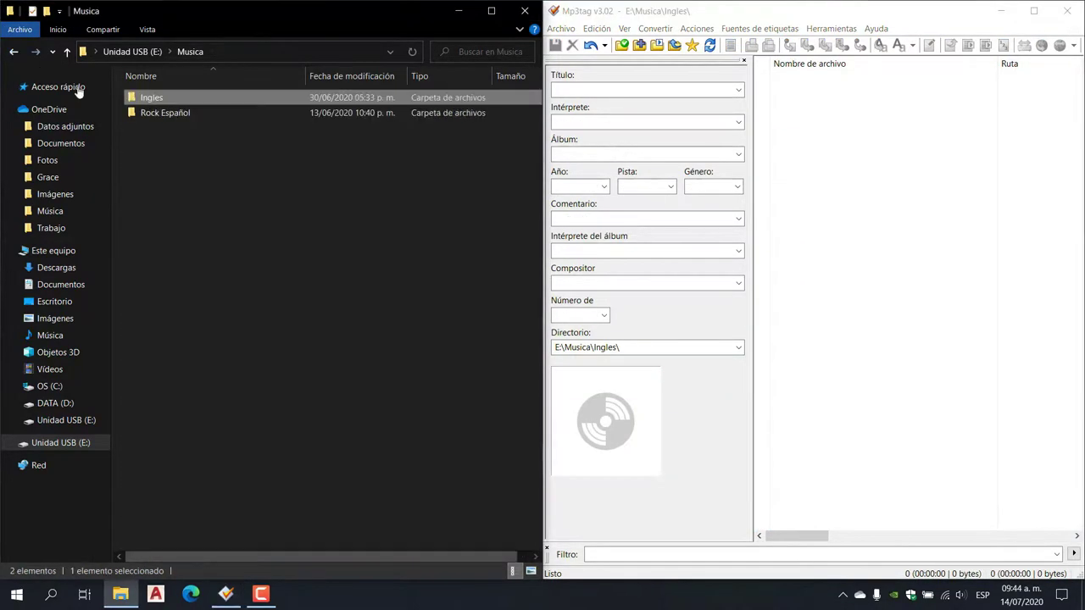
{"action": "double_click", "coordinate": [161, 115]}
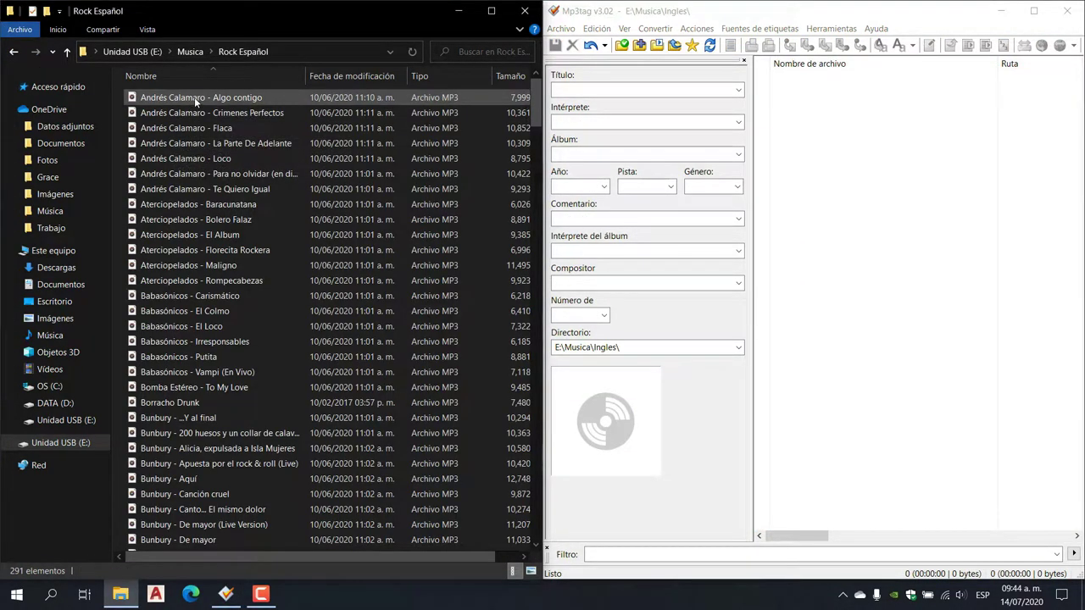
{"action": "key", "text": "ctrl+a"}
{"action": "left_click_drag", "start_coordinate": [194, 125], "coordinate": [918, 198]}
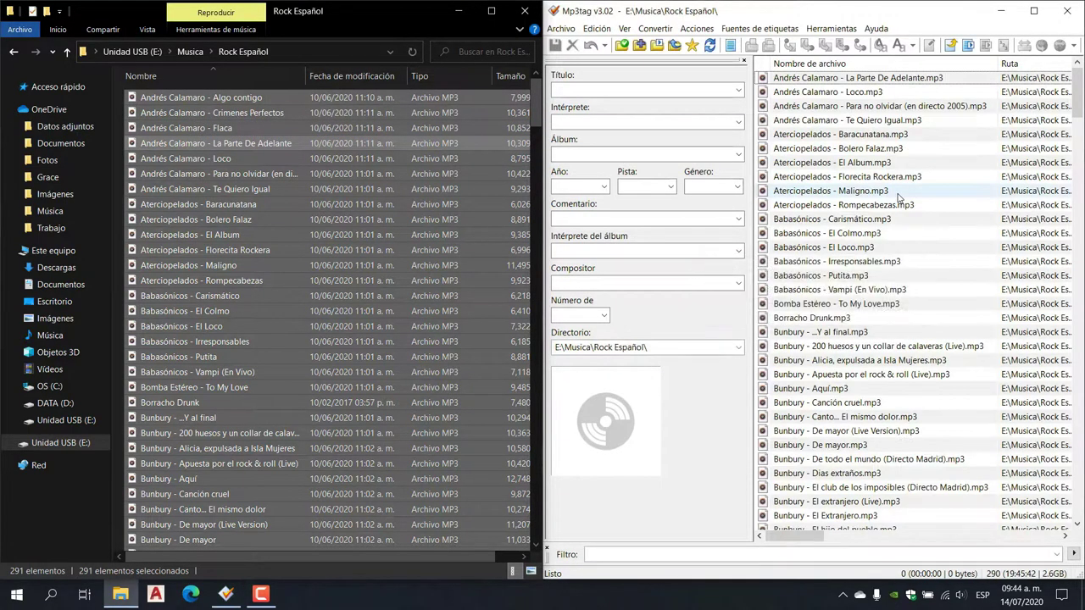
Select the four Andrés Calamaro songs from La Parte De Adelante to Te Quiero Igual and Bunbury's ...Y al final through De todo el mundo (Directo Madrid).
{"action": "left_click", "coordinate": [809, 81]}
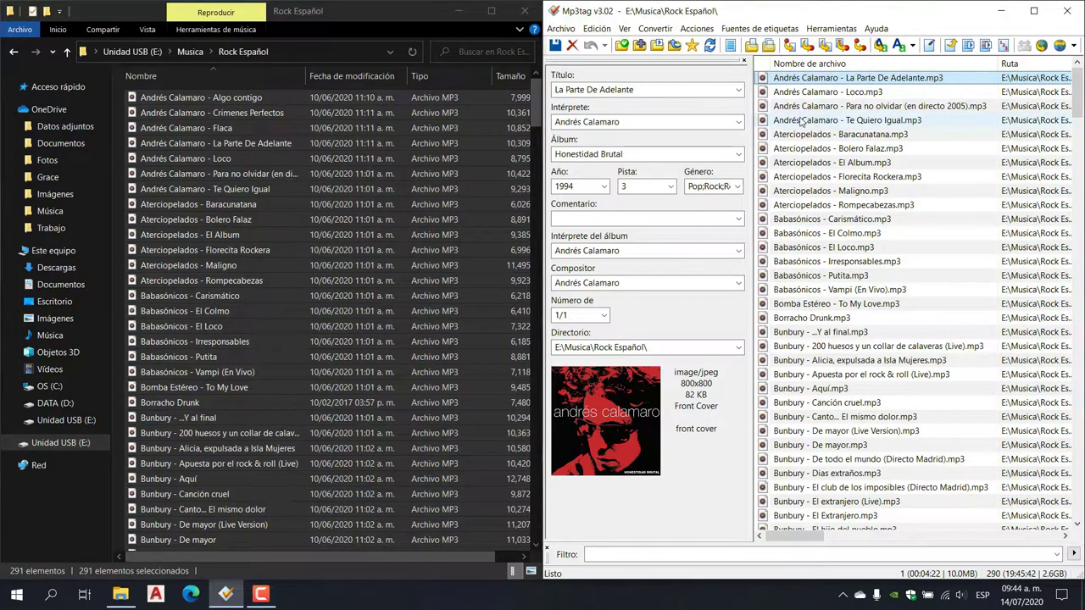
{"action": "left_click", "coordinate": [803, 119], "text": "shift"}
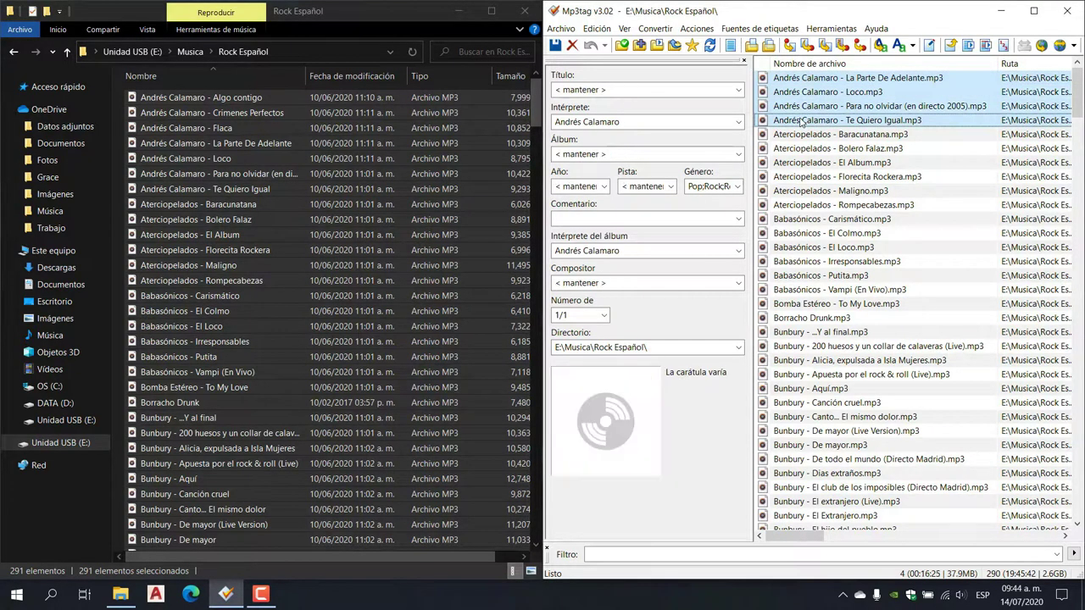
{"action": "left_click", "coordinate": [796, 332], "text": "ctrl"}
{"action": "left_click", "coordinate": [797, 345], "text": "ctrl"}
{"action": "left_click", "coordinate": [797, 360], "text": "ctrl"}
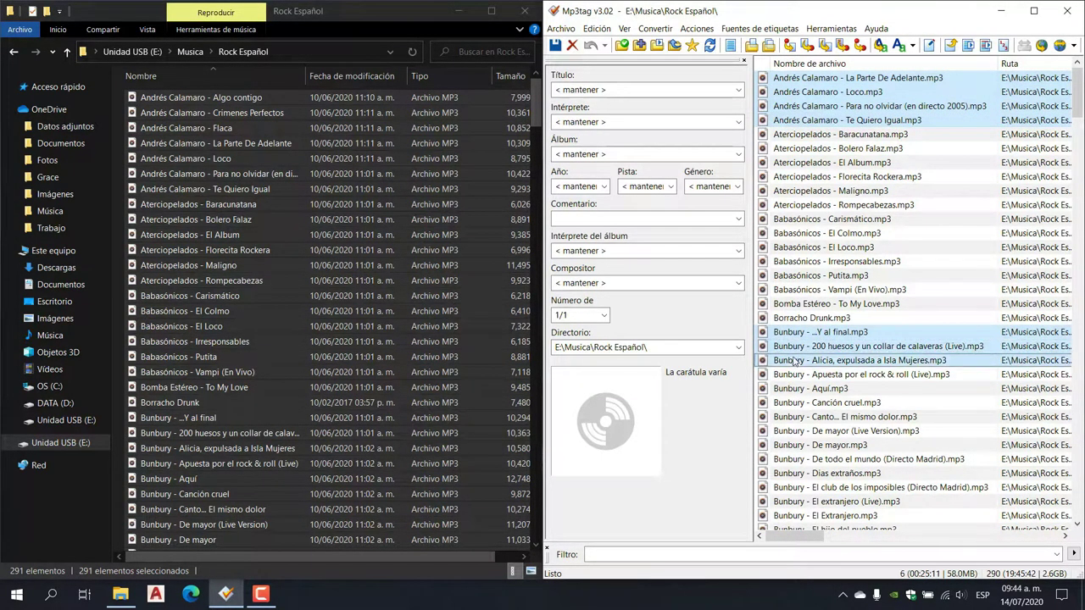
{"action": "left_click", "coordinate": [796, 374], "text": "ctrl"}
{"action": "left_click", "coordinate": [796, 388], "text": "ctrl"}
{"action": "left_click", "coordinate": [797, 402], "text": "ctrl"}
{"action": "left_click", "coordinate": [797, 417], "text": "ctrl"}
{"action": "left_click", "coordinate": [796, 430], "text": "ctrl"}
{"action": "left_click", "coordinate": [794, 445], "text": "ctrl"}
{"action": "left_click", "coordinate": [795, 458], "text": "ctrl"}
Add the six Café Tacvba songs from Avientame to Eres to the selection.
{"action": "scroll", "coordinate": [836, 392], "scroll_direction": "down", "scroll_amount": 14}
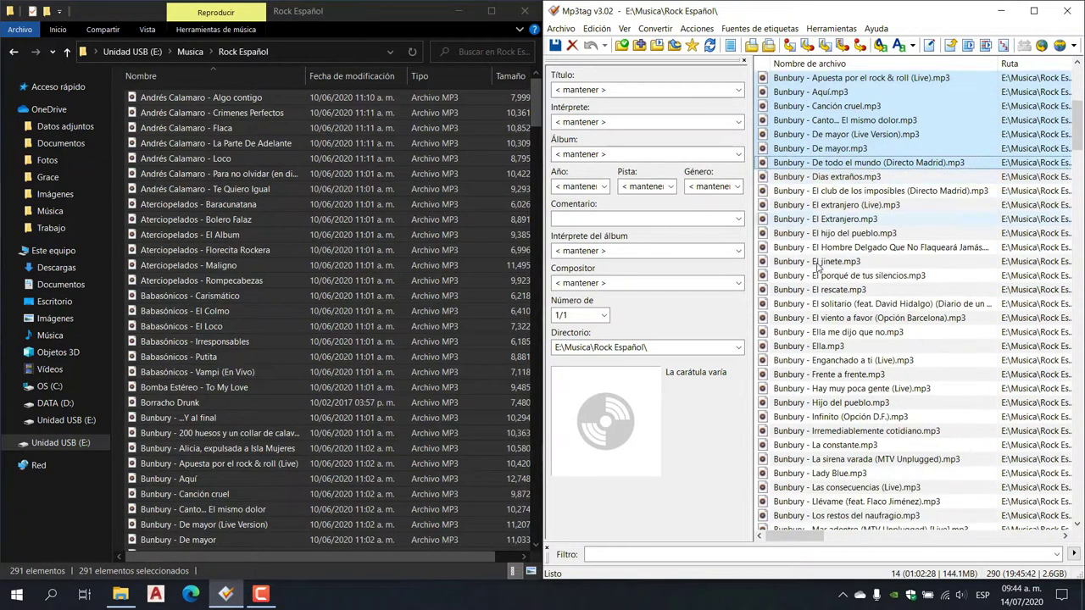
{"action": "scroll", "coordinate": [837, 392], "scroll_direction": "down", "scroll_amount": 4}
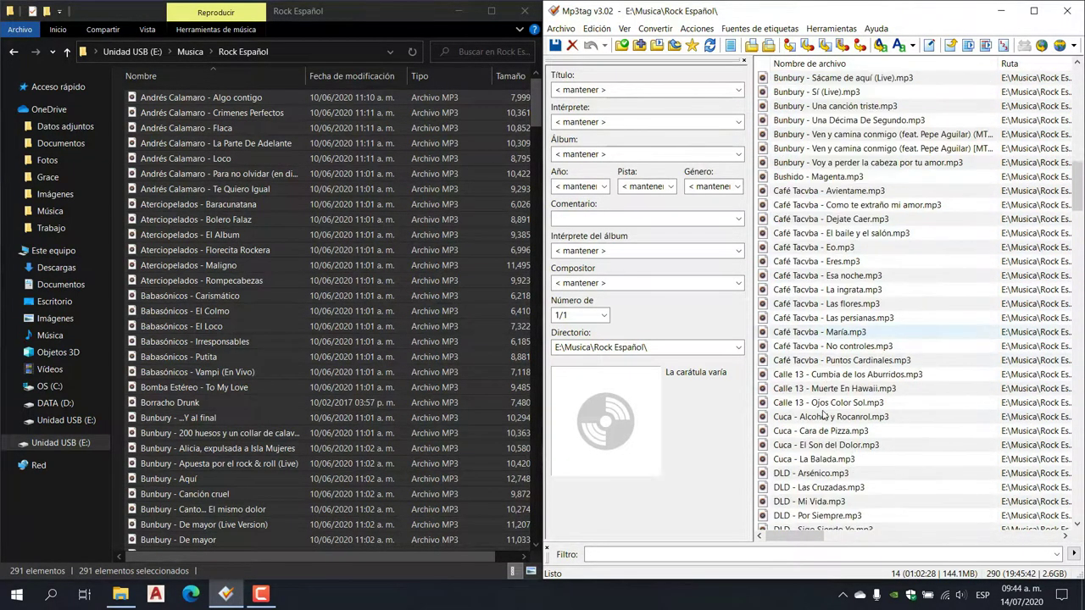
{"action": "left_click", "coordinate": [805, 193], "text": "ctrl"}
{"action": "left_click", "coordinate": [804, 205], "text": "ctrl"}
{"action": "left_click", "coordinate": [804, 218], "text": "ctrl"}
{"action": "left_click", "coordinate": [803, 233], "text": "ctrl"}
{"action": "left_click", "coordinate": [805, 248], "text": "ctrl"}
{"action": "left_click", "coordinate": [806, 265], "text": "ctrl"}
Create a playlist of only the selected files, saved as Favoritos Español.m3u in E:\Musica\Rock Español.
{"action": "scroll", "coordinate": [814, 297], "scroll_direction": "up", "scroll_amount": 17}
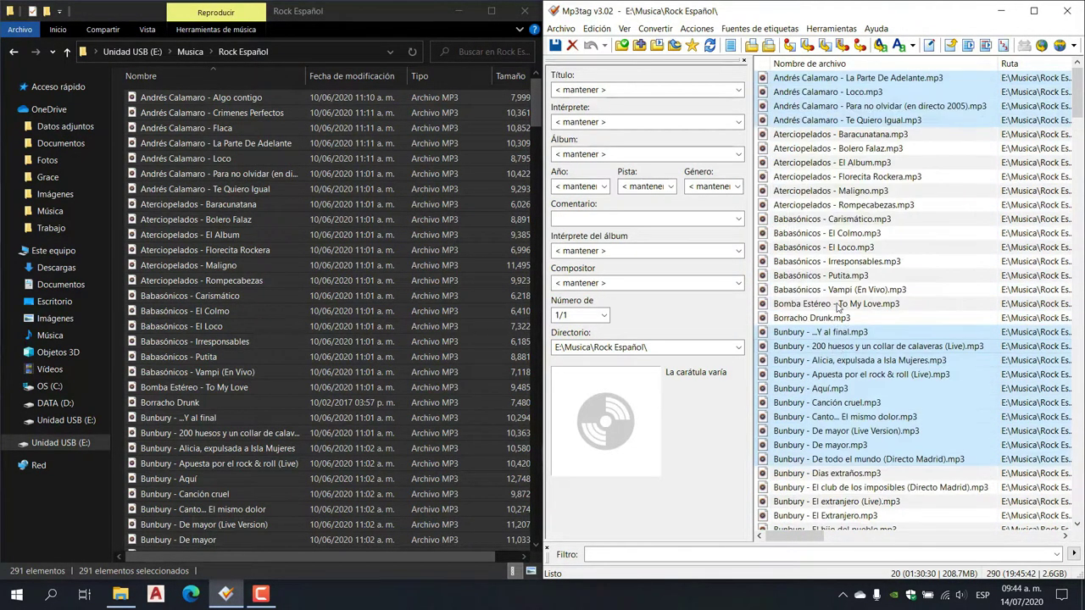
{"action": "left_click", "coordinate": [560, 28]}
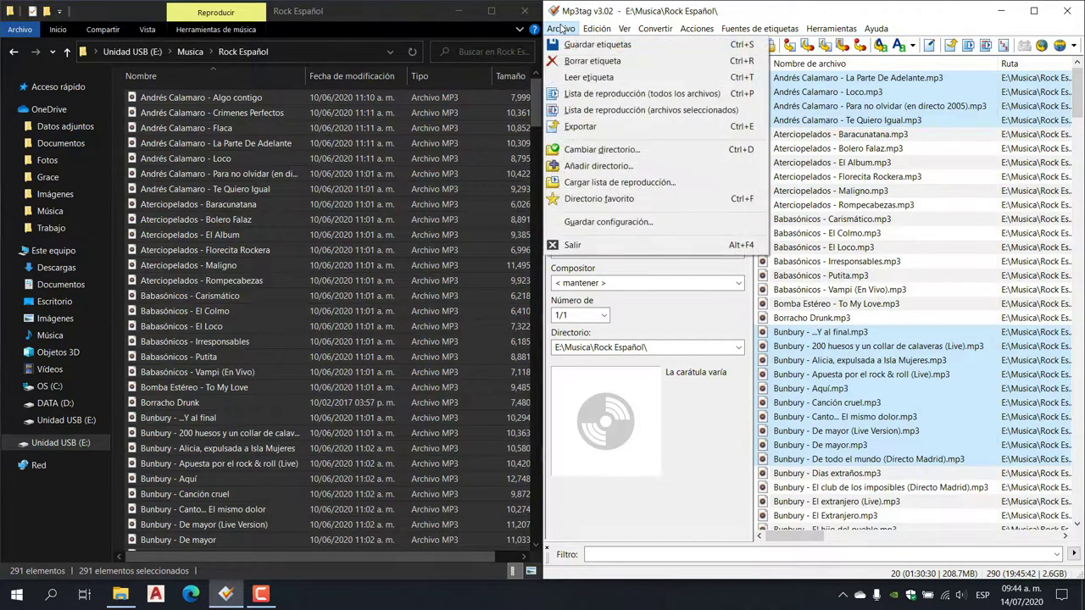
{"action": "left_click", "coordinate": [668, 113]}
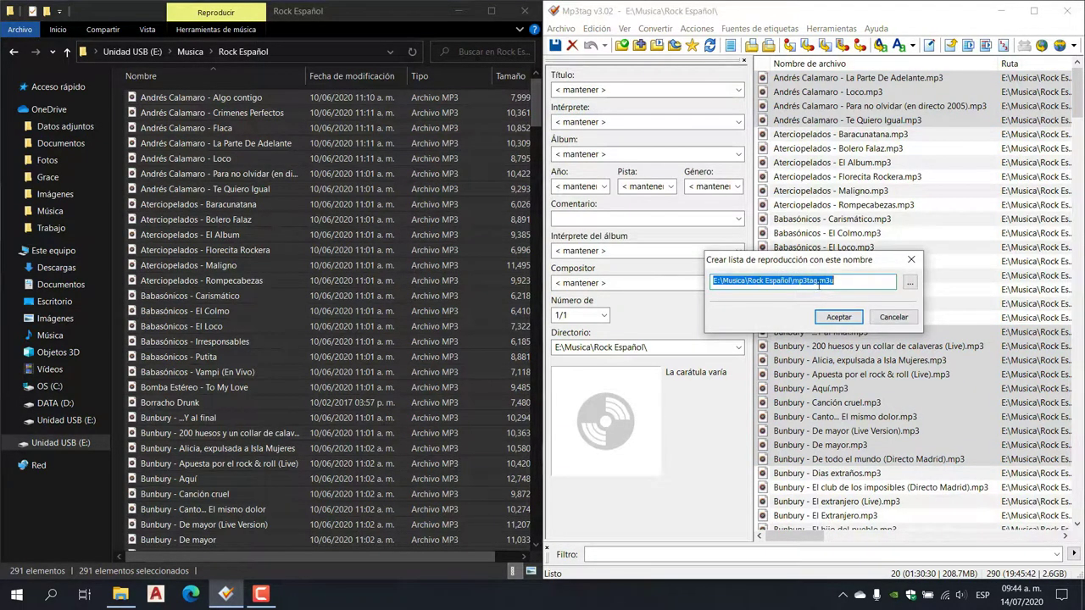
{"action": "left_click", "coordinate": [818, 282]}
{"action": "key", "text": "BackSpace"}
{"action": "key", "text": "BackSpace"}
{"action": "key", "text": "BackSpace"}
{"action": "key", "text": "BackSpace"}
{"action": "key", "text": "BackSpace"}
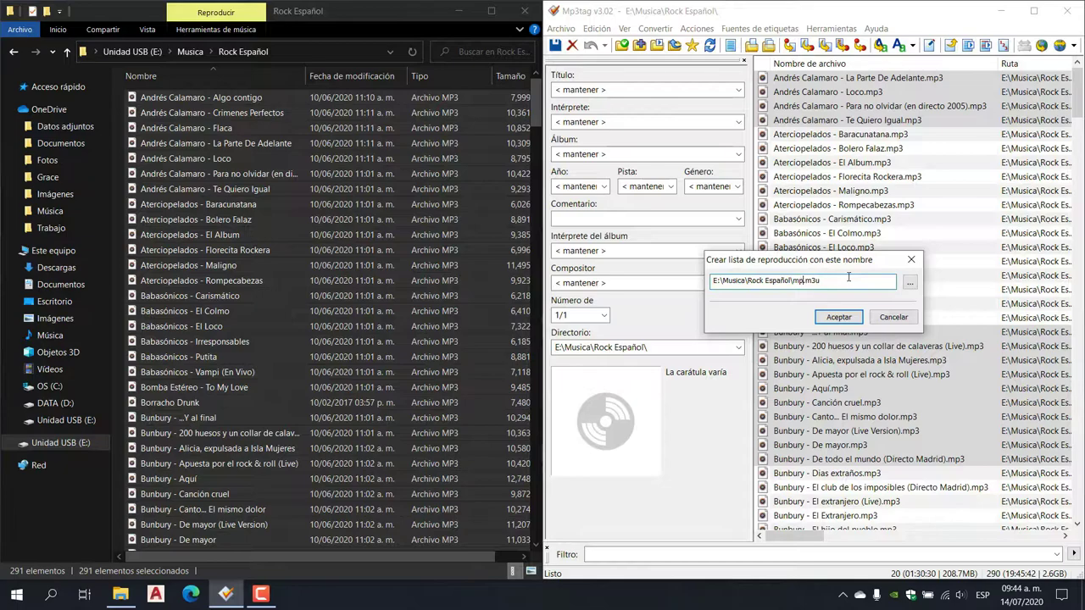
{"action": "type", "text": "Favoritos Español"}
{"action": "left_click", "coordinate": [838, 317]}
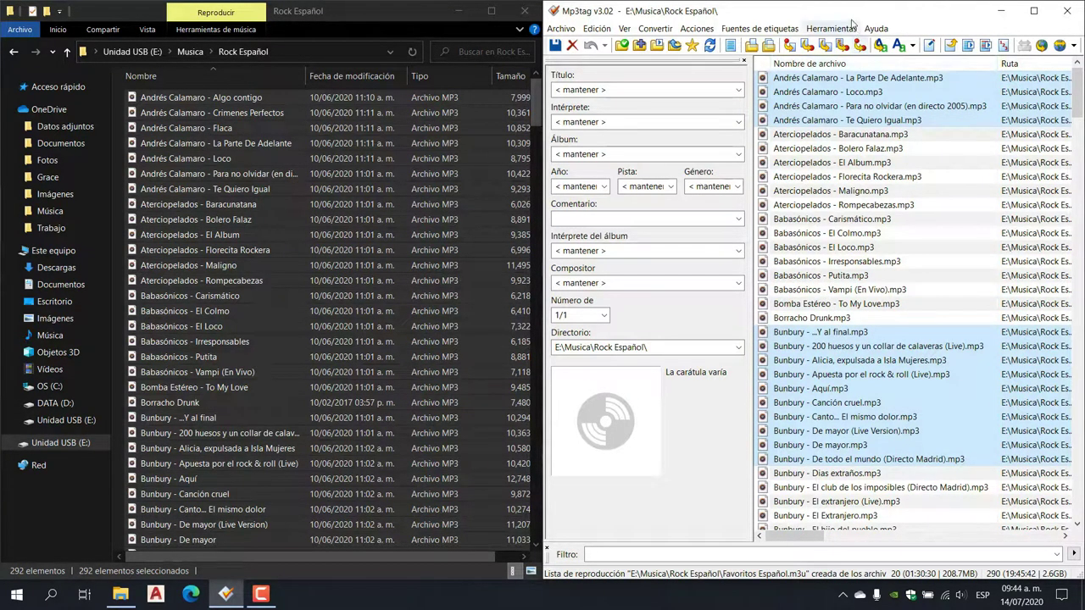
Remove every Rock Español song from the Mp3tag file list.
{"action": "left_click", "coordinate": [427, 13]}
{"action": "left_click", "coordinate": [451, 177]}
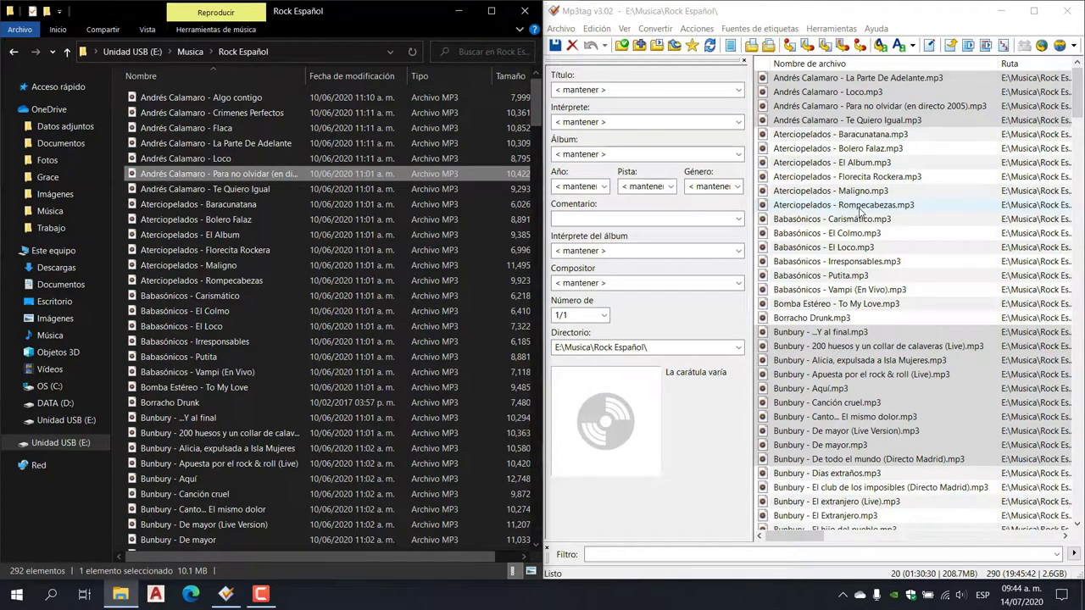
{"action": "left_click", "coordinate": [795, 152]}
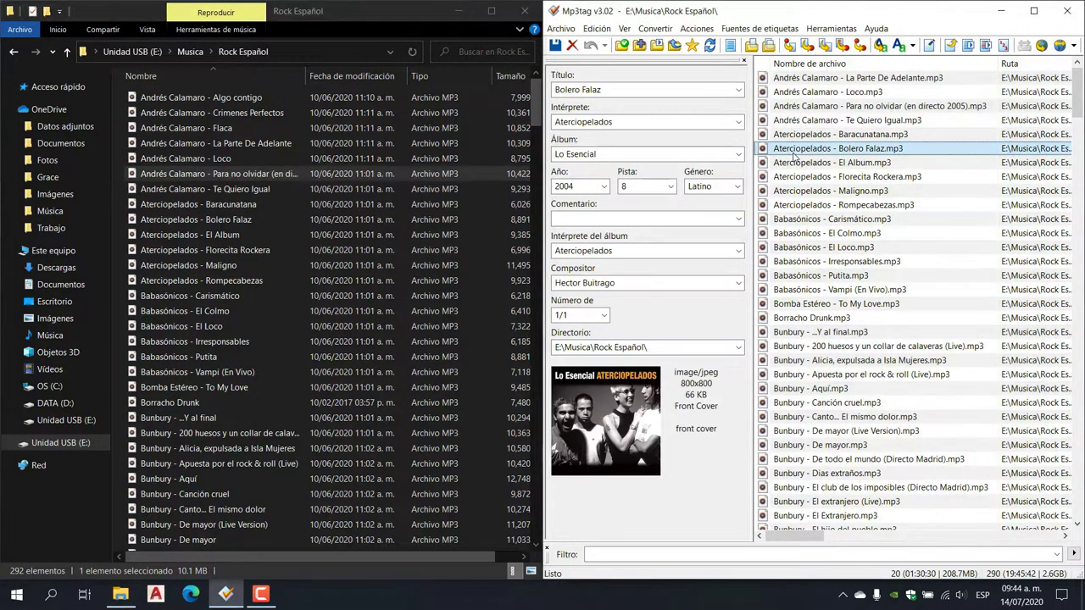
{"action": "key", "text": "ctrl+a"}
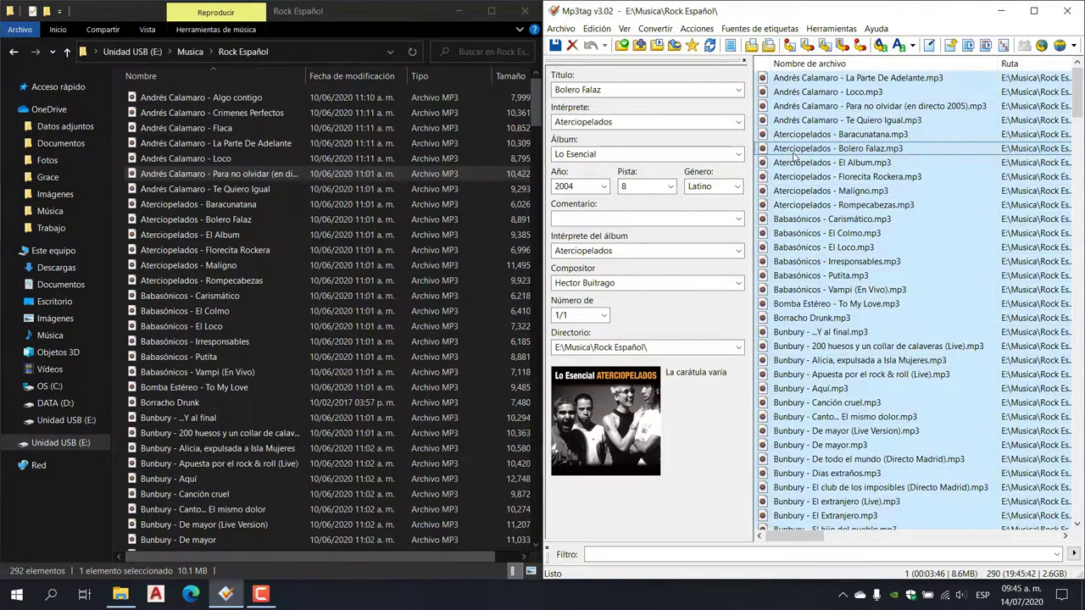
{"action": "key", "text": "Delete"}
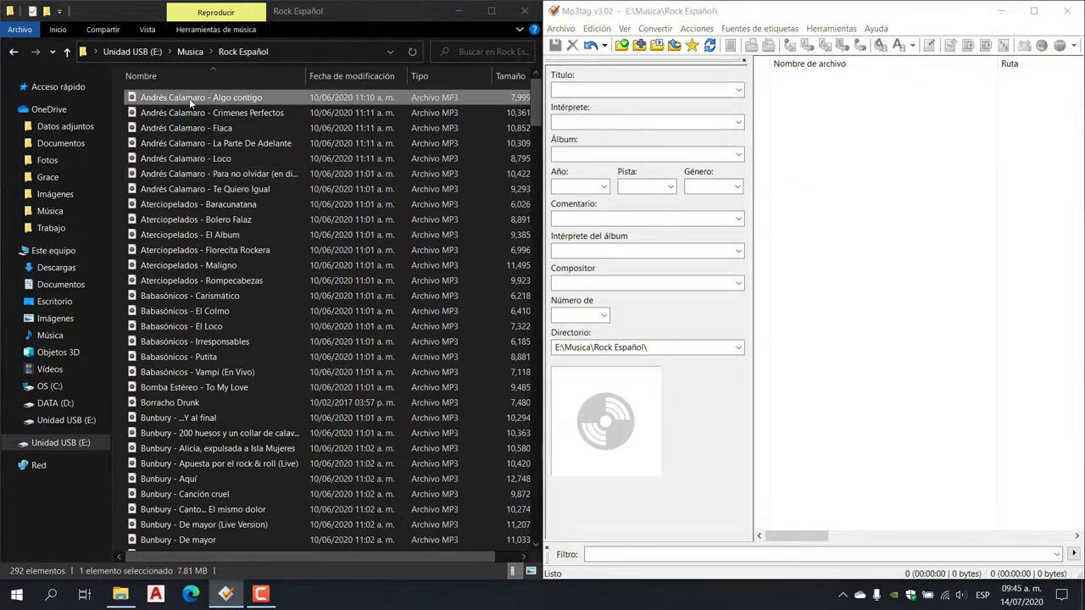
Load the Rock Español songs from Andrés Calamaro - Algo contigo to Borracho Drunk into Mp3tag.
{"action": "left_click", "coordinate": [195, 99]}
{"action": "left_click", "coordinate": [168, 404], "text": "shift"}
{"action": "left_click_drag", "start_coordinate": [216, 174], "coordinate": [890, 185]}
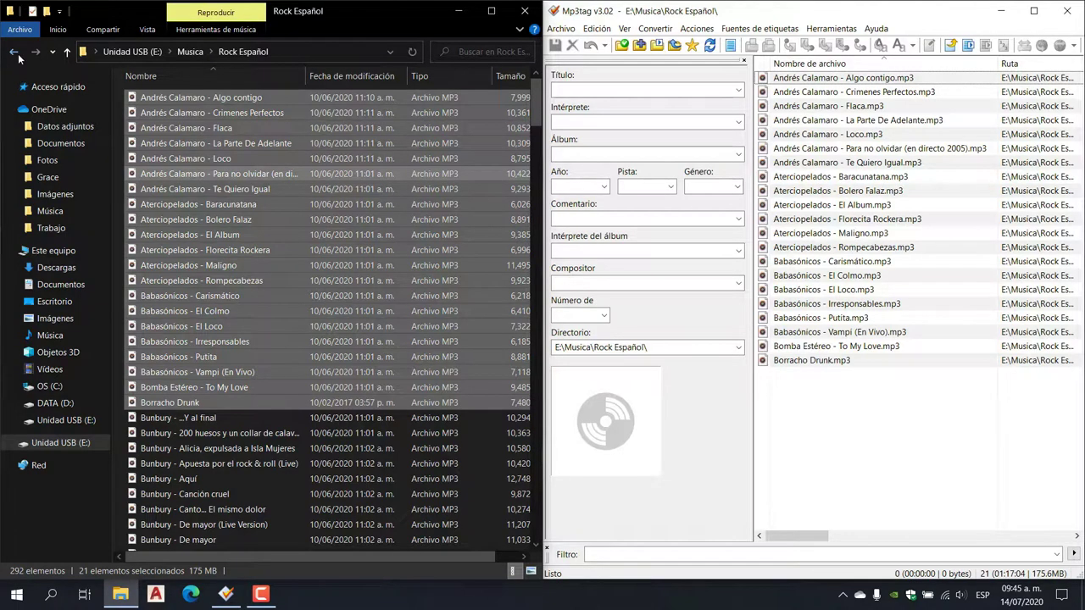
Open the Ingles folder and load its songs from Arctic Monkeys - Brianstorm to Billie Eilish - you should see me in a crown into Mp3tag.
{"action": "left_click", "coordinate": [14, 52]}
{"action": "double_click", "coordinate": [174, 96]}
{"action": "left_click", "coordinate": [183, 98]}
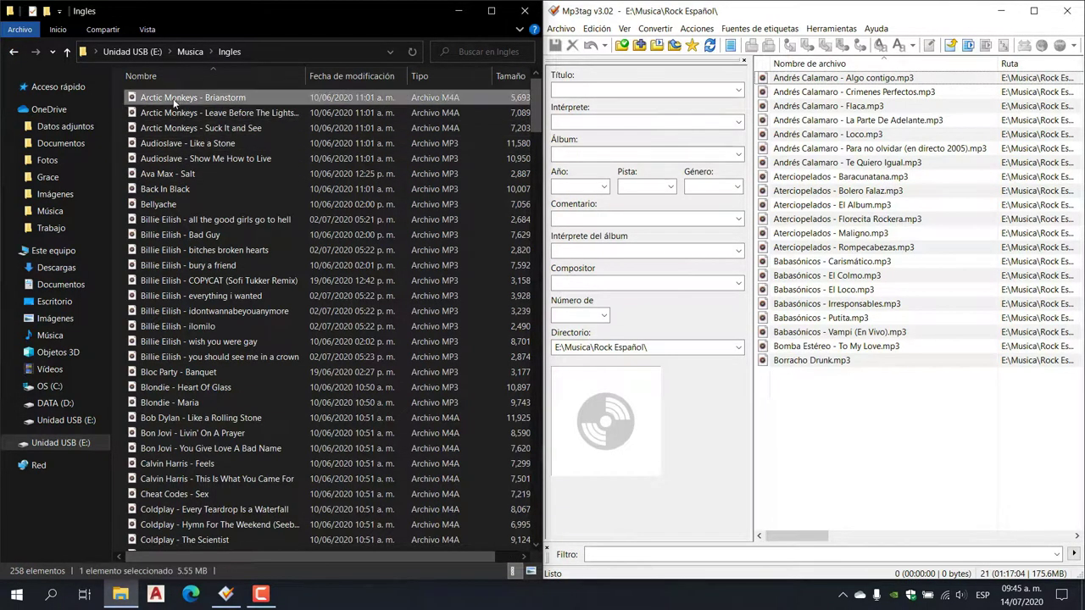
{"action": "left_click", "coordinate": [170, 358], "text": "shift"}
{"action": "left_click_drag", "start_coordinate": [170, 360], "coordinate": [858, 437]}
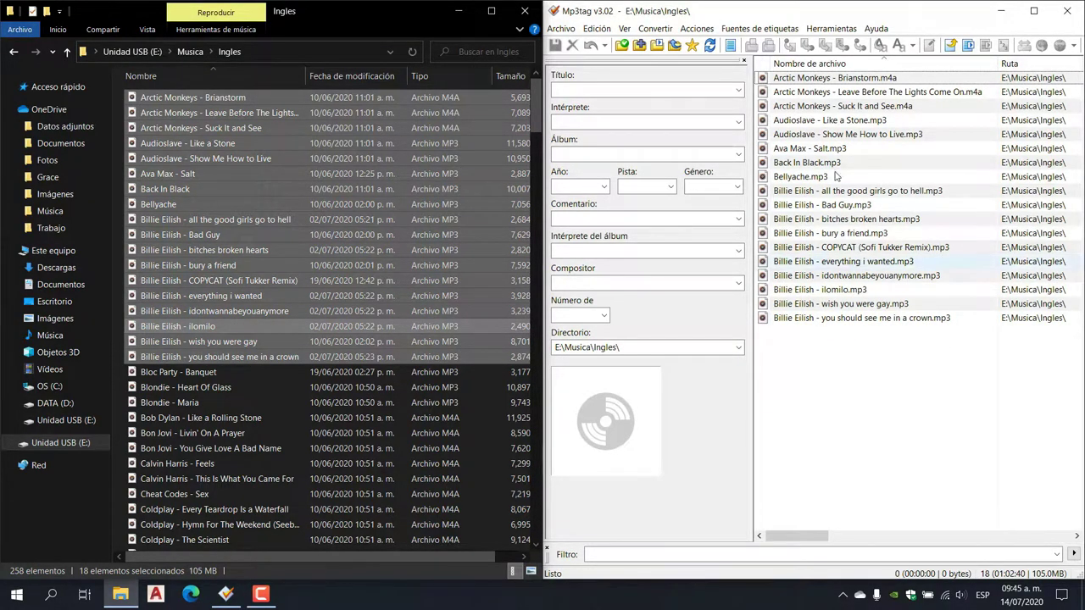
{"action": "left_click", "coordinate": [869, 366]}
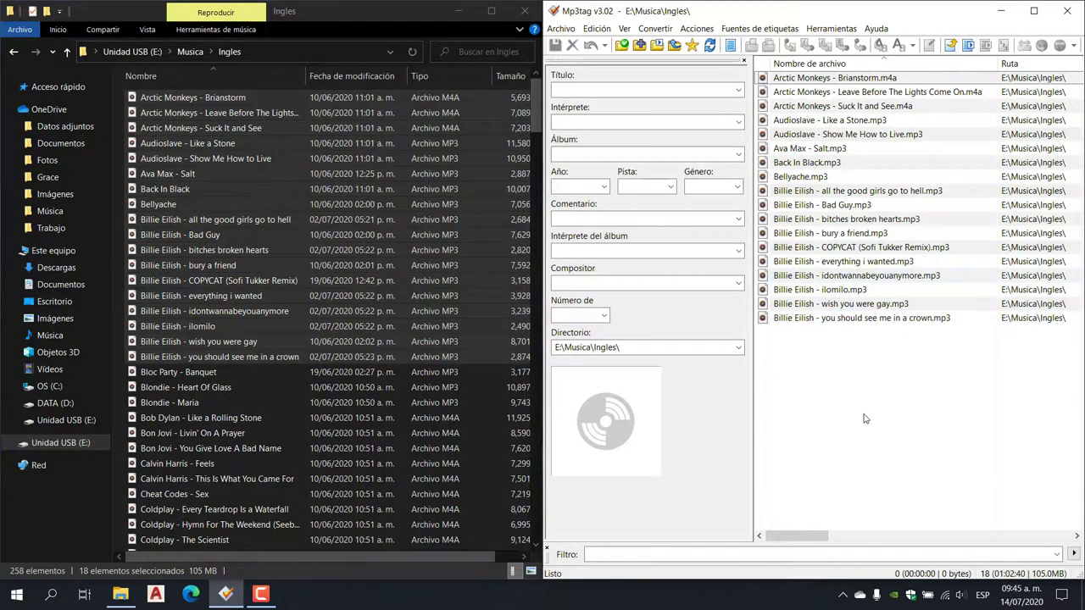
{"action": "left_click", "coordinate": [557, 29]}
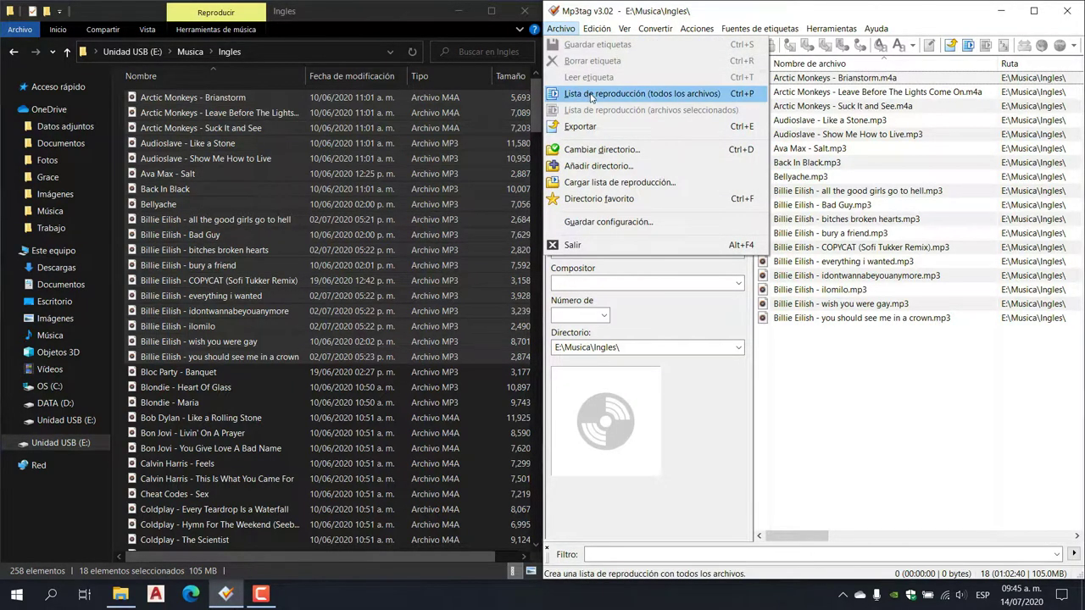
{"action": "left_click", "coordinate": [857, 379]}
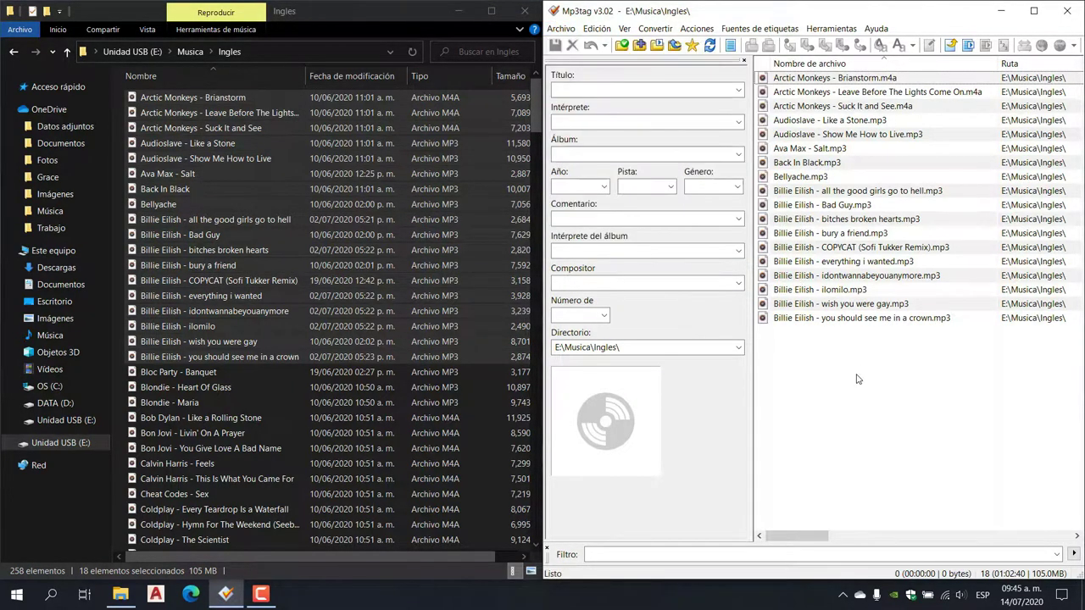
{"action": "left_click", "coordinate": [696, 408]}
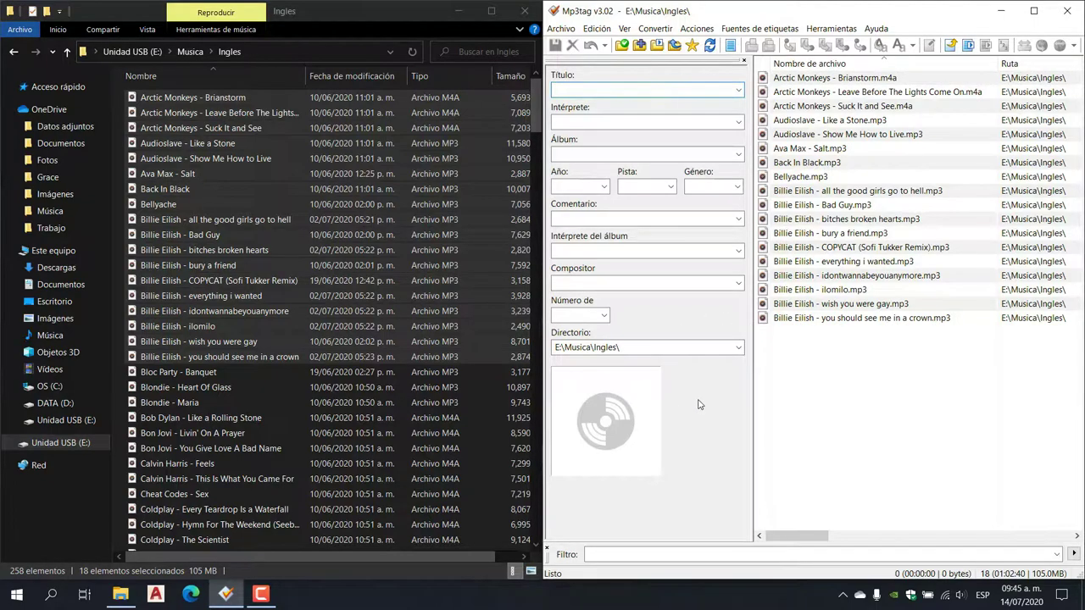
Locate the Ingles and Favoritos M3U playlist files among the Ingles songs and return to the Musica folder.
{"action": "left_click", "coordinate": [371, 281]}
{"action": "left_click_drag", "start_coordinate": [534, 102], "coordinate": [532, 237]}
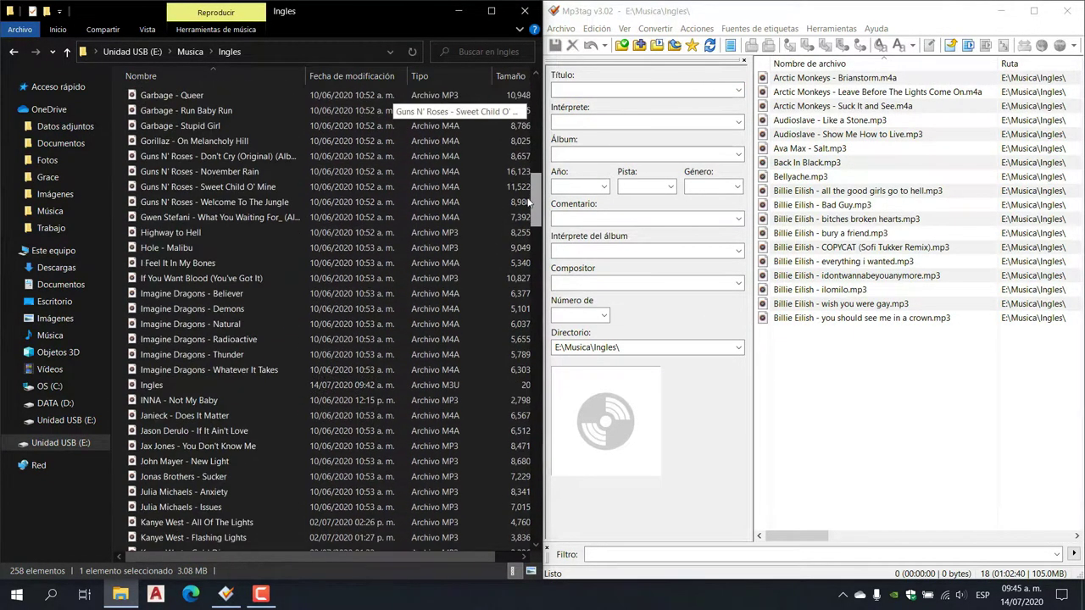
{"action": "left_click", "coordinate": [145, 386]}
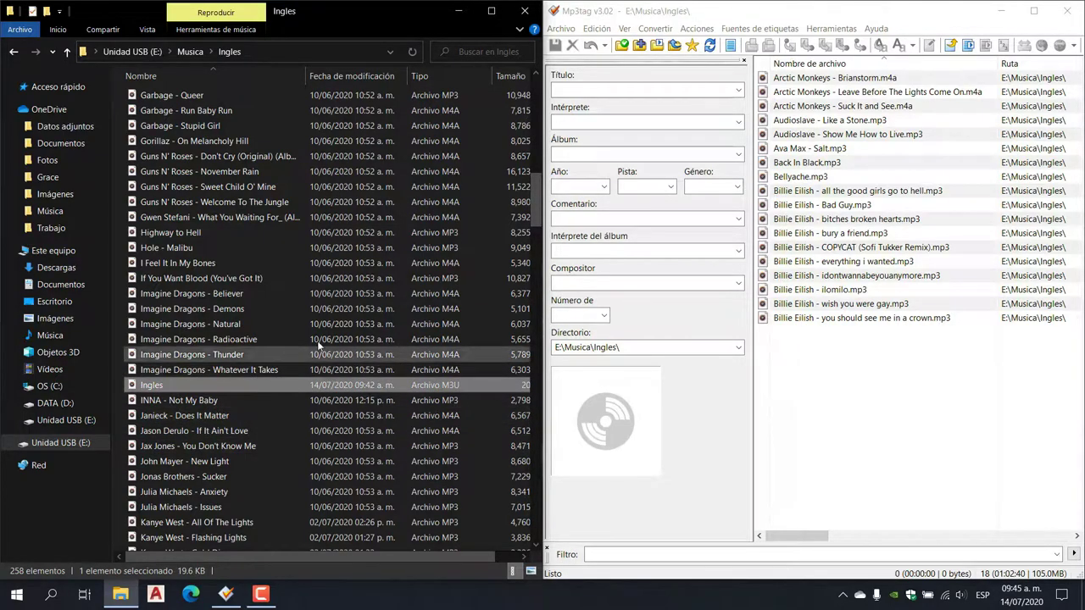
{"action": "scroll", "coordinate": [299, 335], "scroll_direction": "up", "scroll_amount": 6}
{"action": "left_click", "coordinate": [170, 246]}
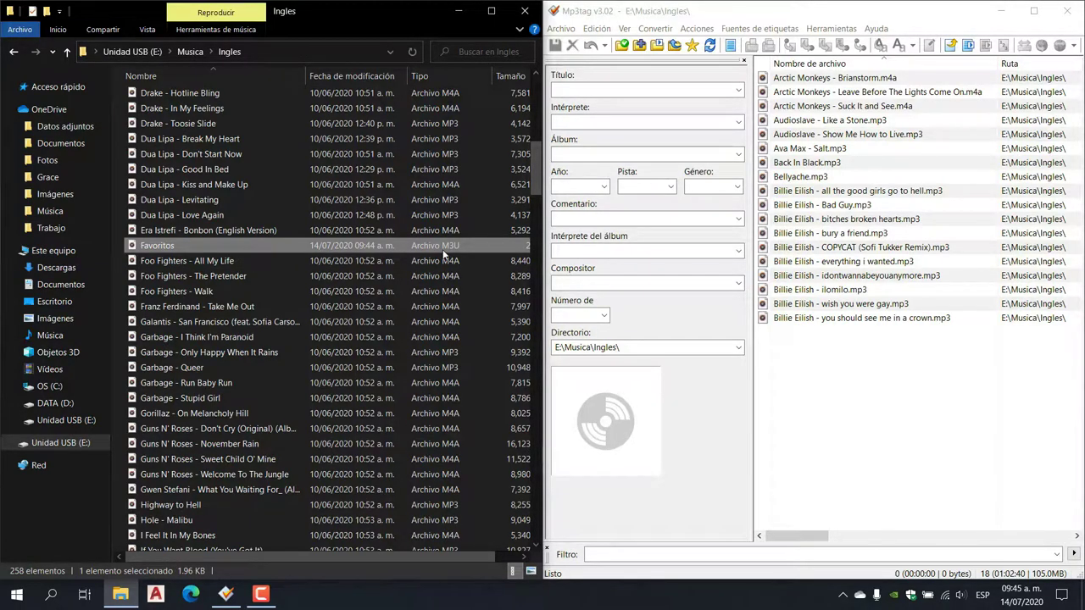
{"action": "left_click", "coordinate": [190, 52]}
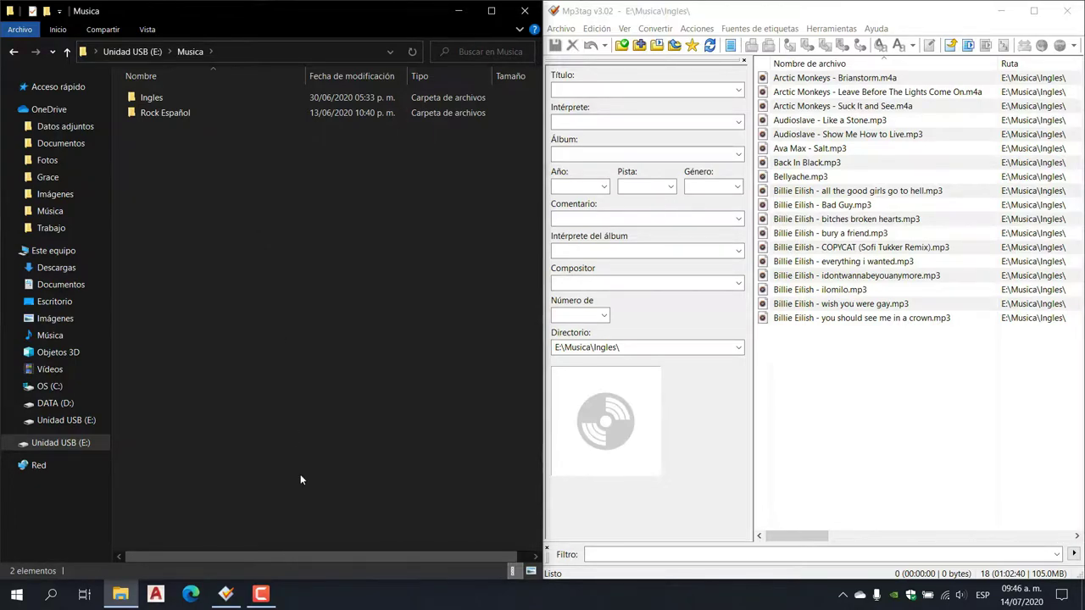
{"action": "left_click", "coordinate": [263, 594]}
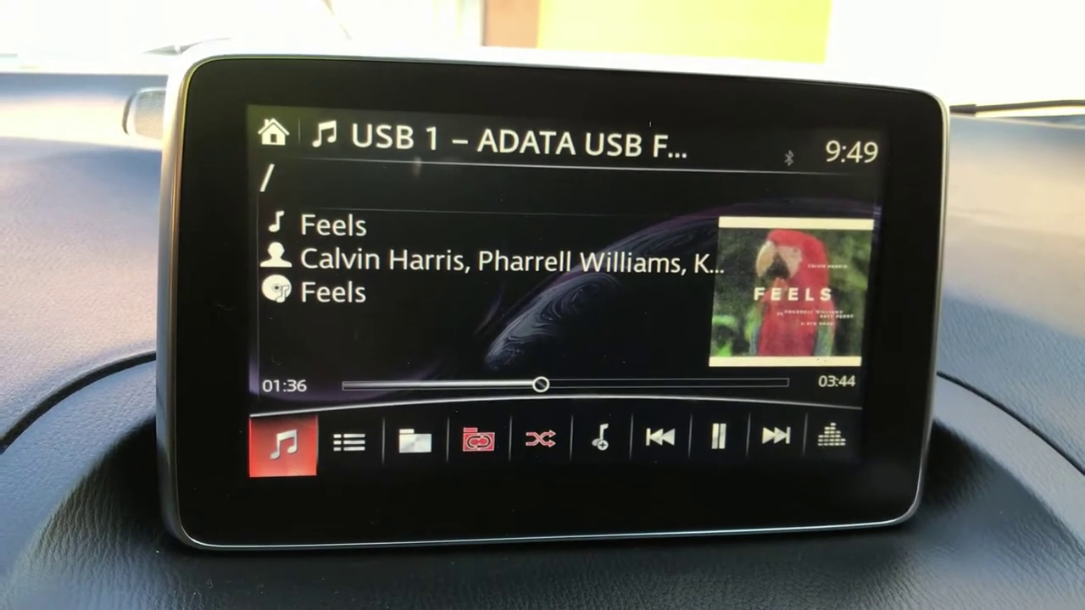
{"action": "left_click", "coordinate": [347, 436]}
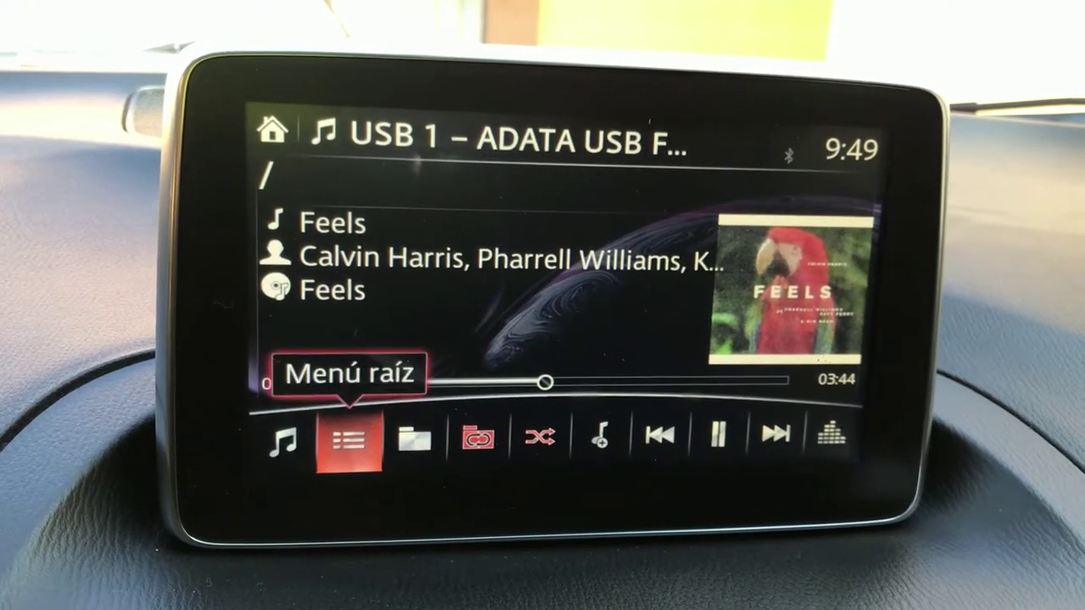
{"action": "key", "text": "Return"}
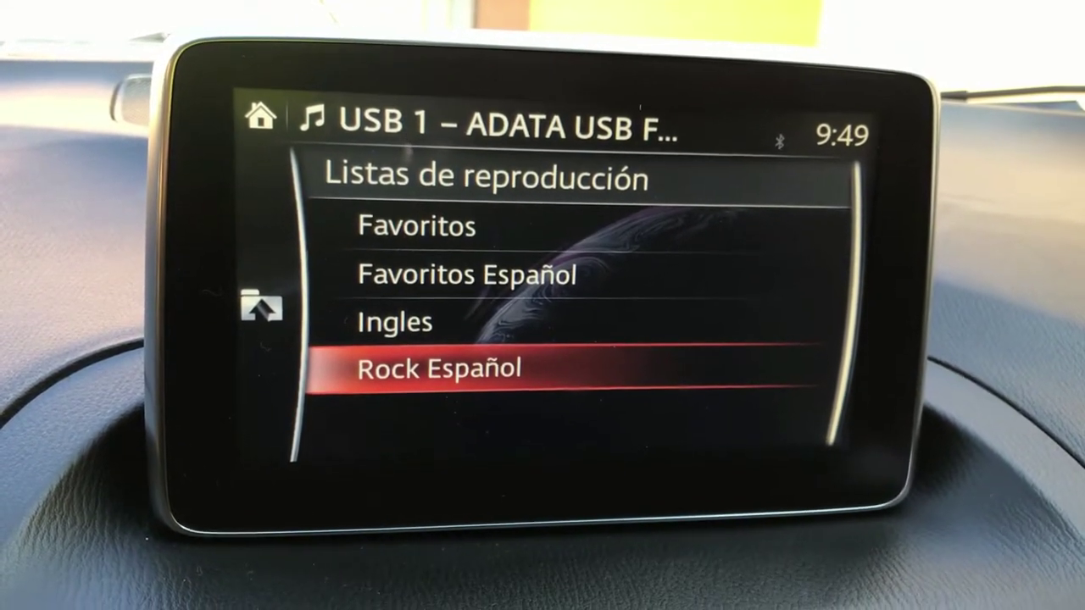
{"action": "key", "text": "Return"}
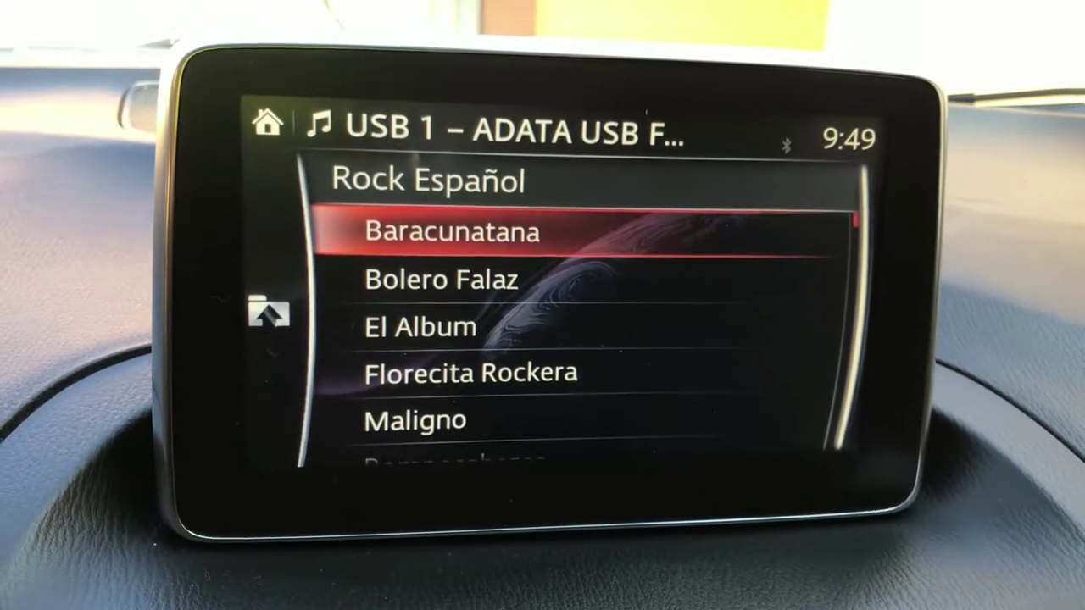
{"action": "scroll", "coordinate": [585, 330], "scroll_direction": "down", "scroll_amount": 15}
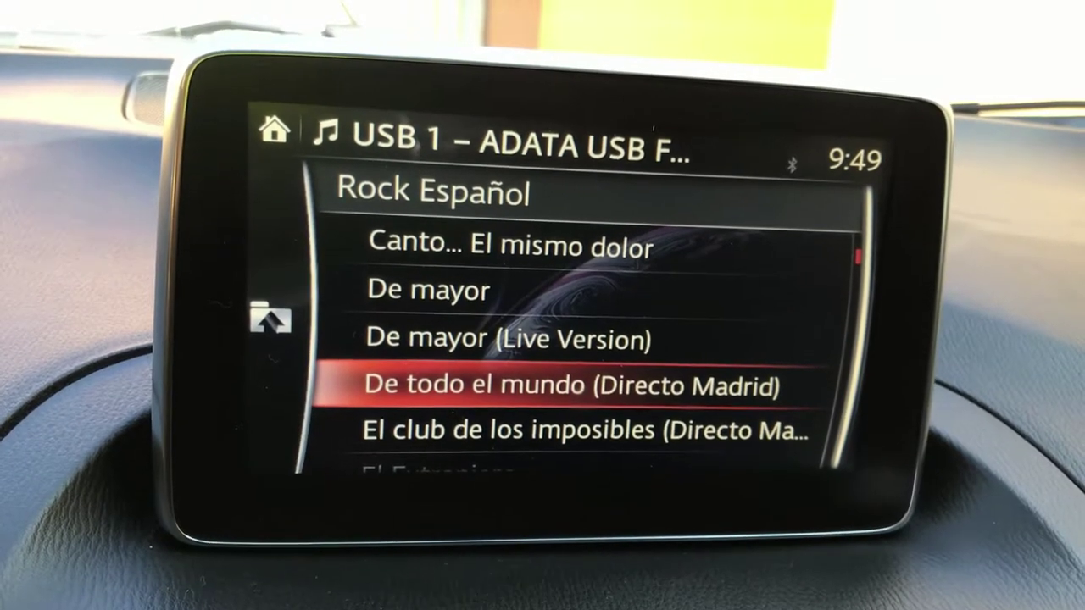
{"action": "key", "text": "Escape"}
{"action": "scroll", "coordinate": [585, 339], "scroll_direction": "up", "scroll_amount": 1}
{"action": "key", "text": "Return"}
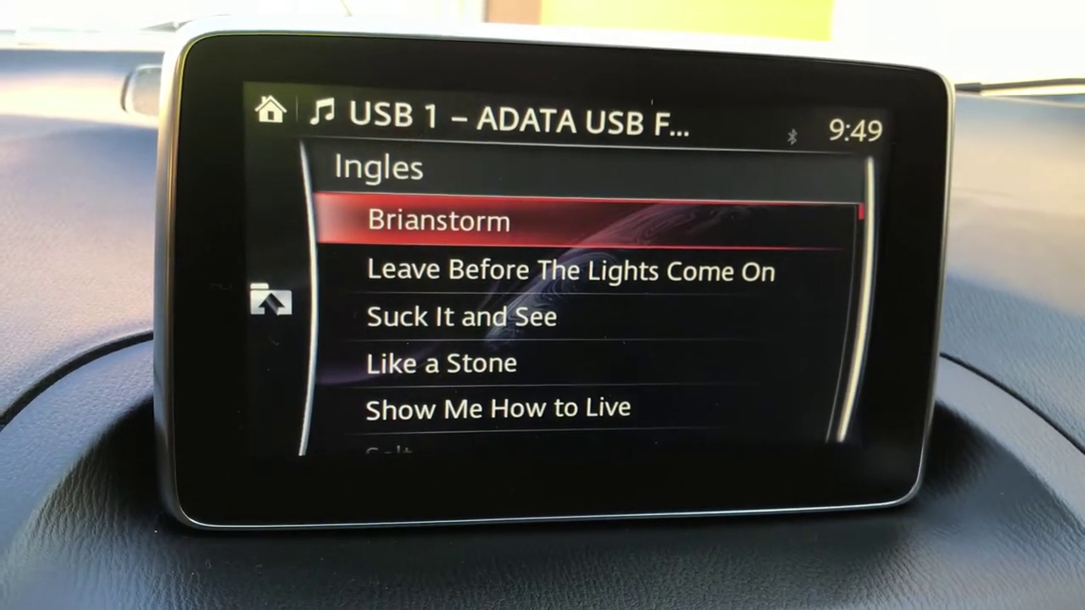
{"action": "key", "text": "Escape"}
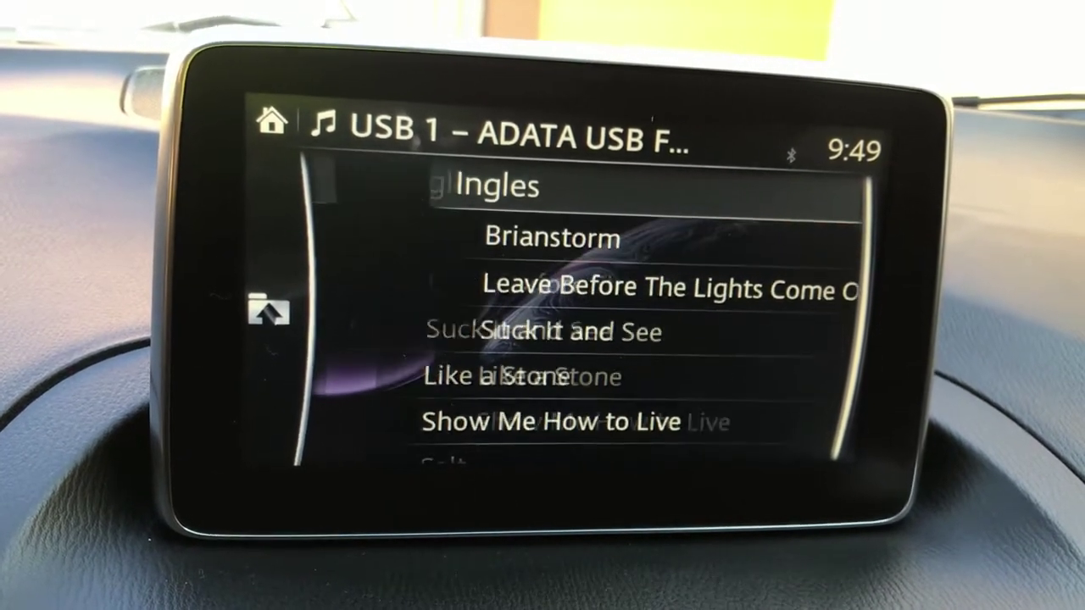
{"action": "scroll", "coordinate": [585, 339], "scroll_direction": "up", "scroll_amount": 2}
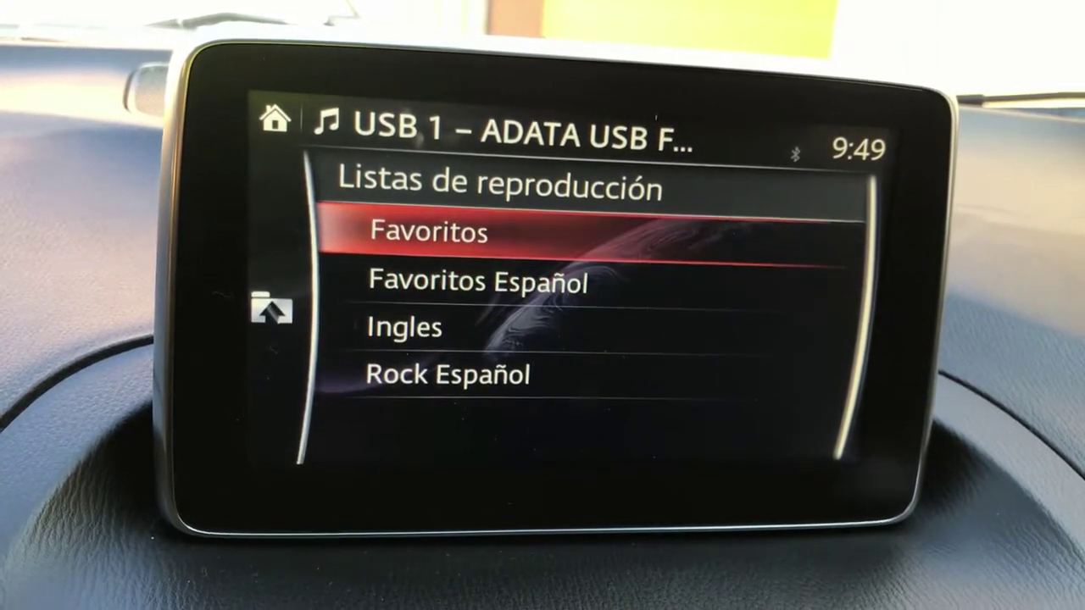
{"action": "key", "text": "Return"}
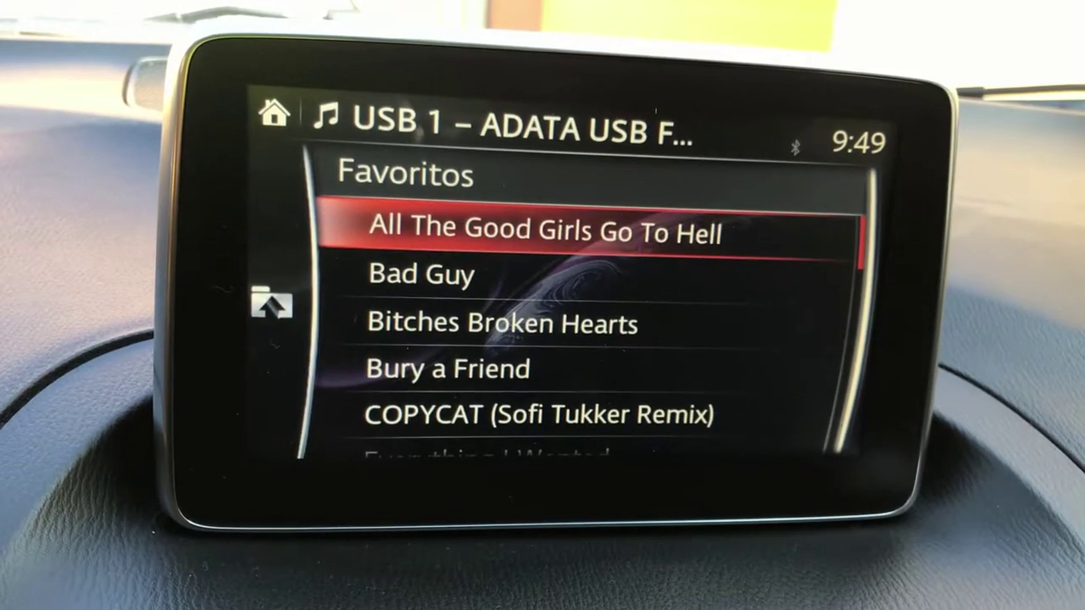
{"action": "scroll", "coordinate": [585, 339], "scroll_direction": "down", "scroll_amount": 3}
{"action": "scroll", "coordinate": [584, 339], "scroll_direction": "down", "scroll_amount": 13}
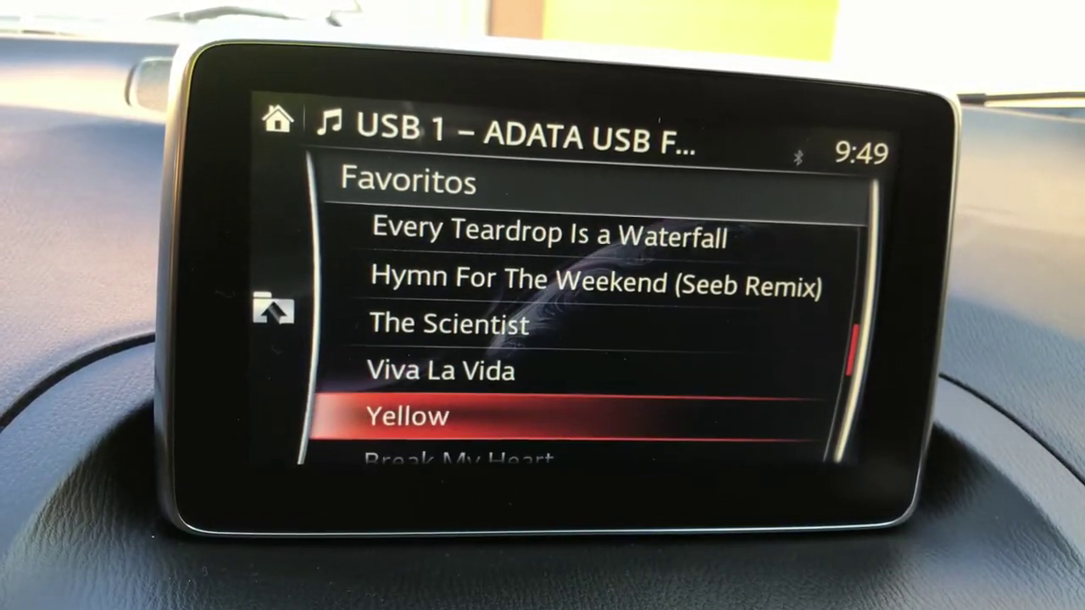
{"action": "scroll", "coordinate": [585, 339], "scroll_direction": "down", "scroll_amount": 8}
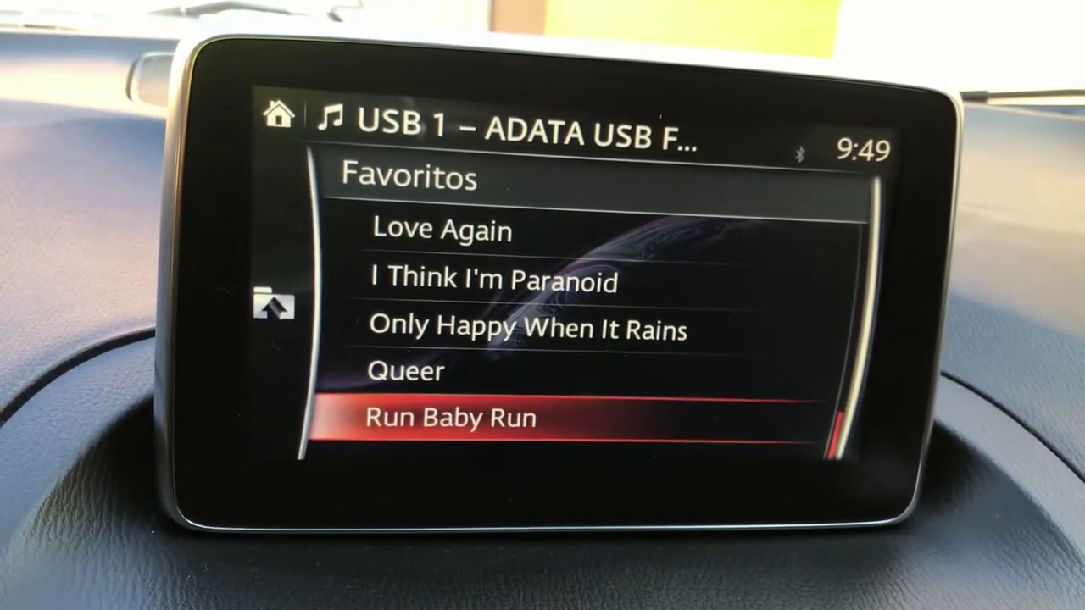
{"action": "key", "text": "Escape"}
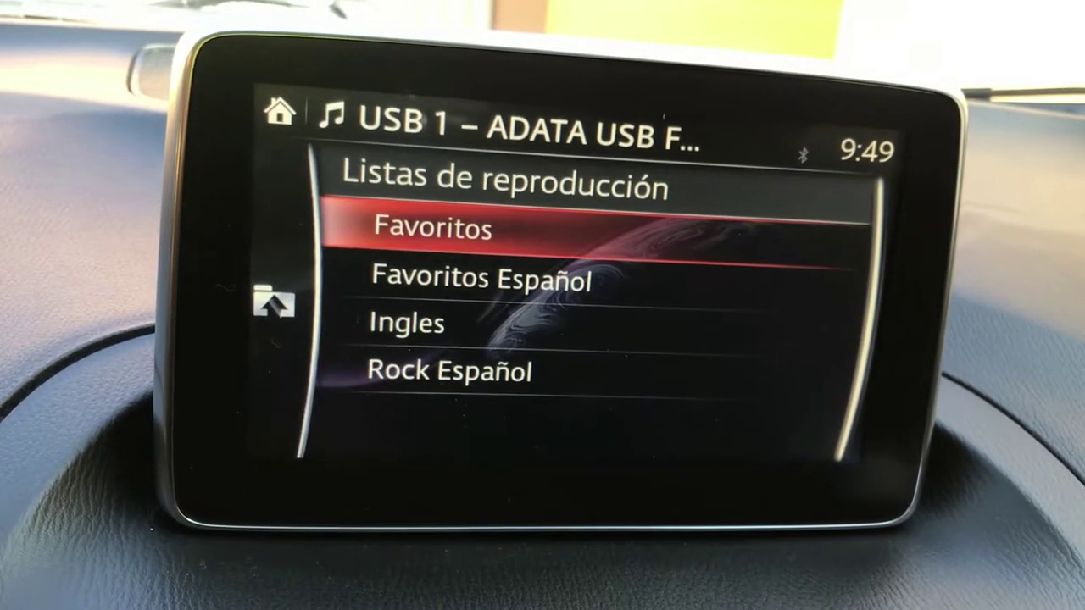
{"action": "scroll", "coordinate": [585, 339], "scroll_direction": "down", "scroll_amount": 1}
{"action": "key", "text": "Return"}
{"action": "scroll", "coordinate": [584, 339], "scroll_direction": "down", "scroll_amount": 2}
{"action": "scroll", "coordinate": [584, 339], "scroll_direction": "down", "scroll_amount": 5}
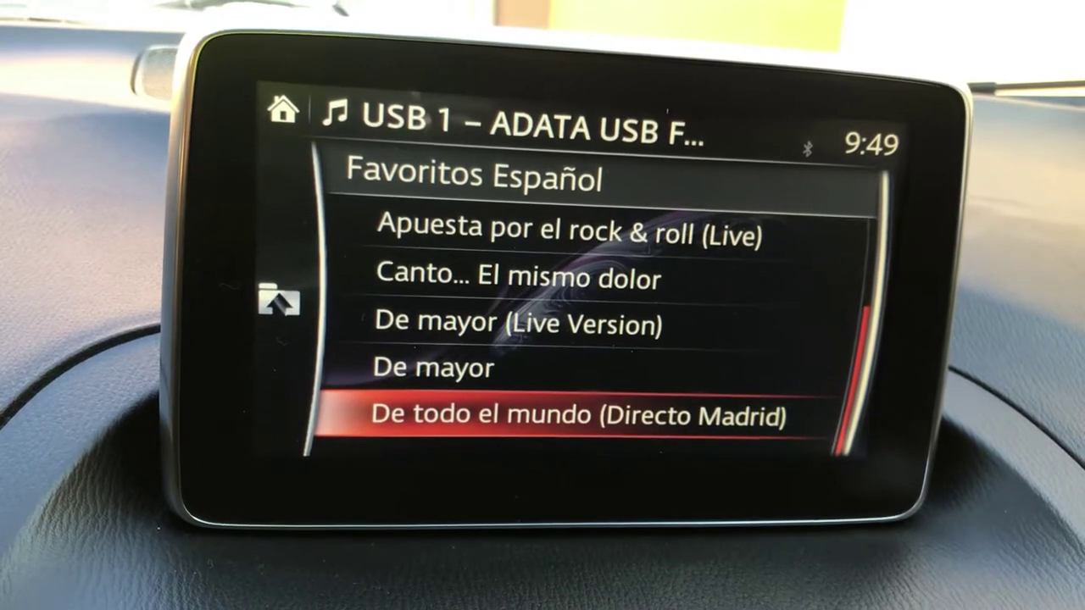